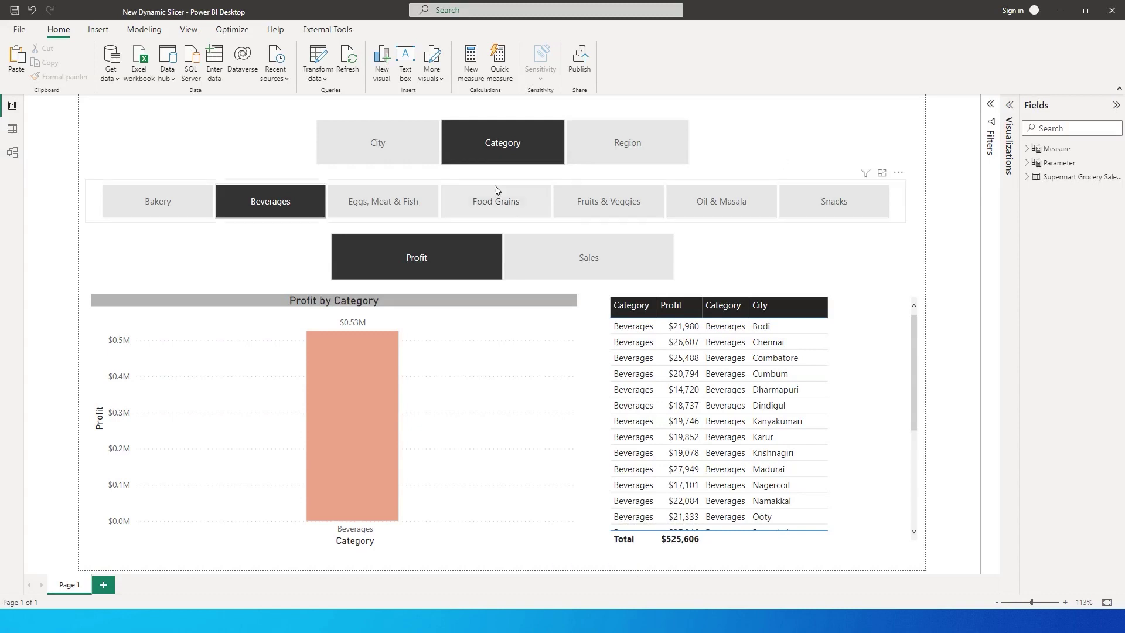
# Toggle Category off and on in the field slicer to clear the Beverages filter and view all categories.
pyautogui.click(508, 157)
pyautogui.click(508, 157)
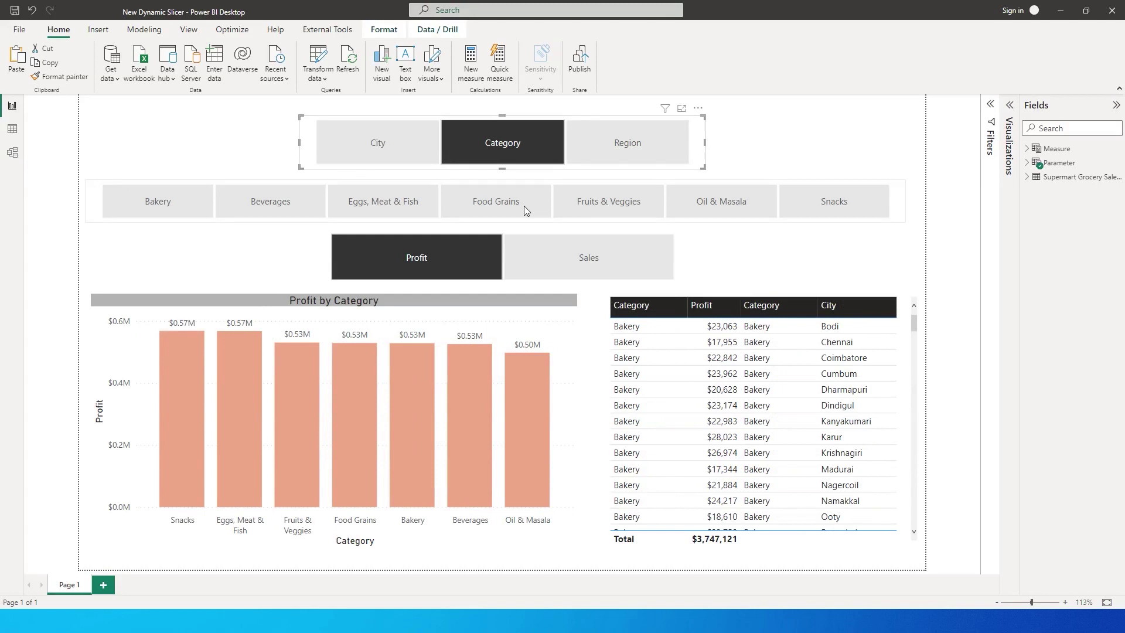
pyautogui.click(781, 266)
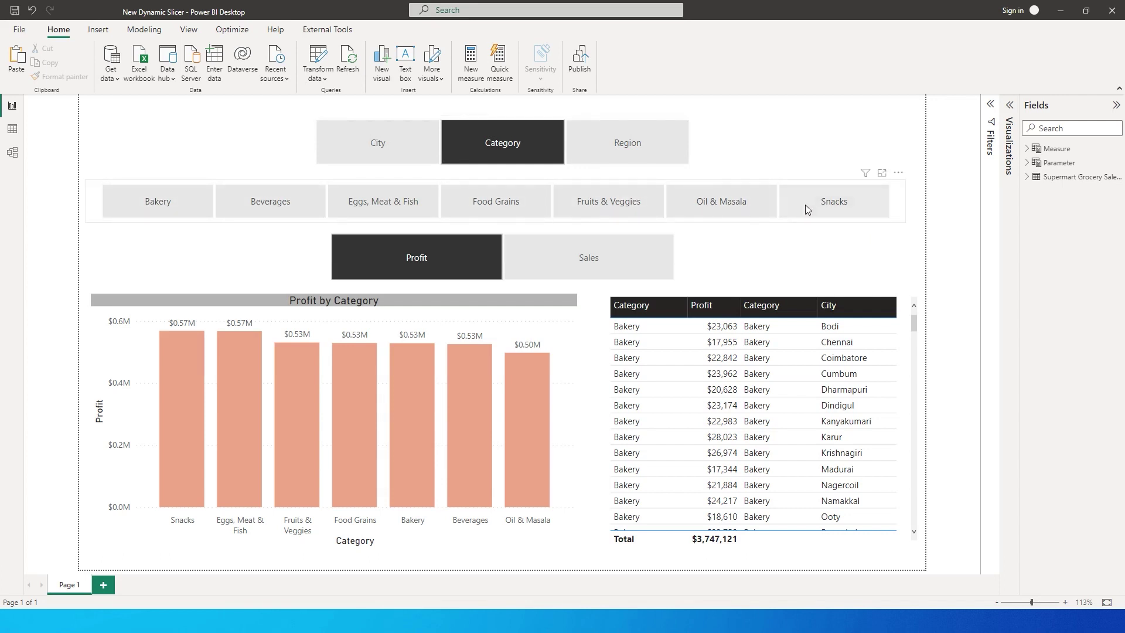
pyautogui.click(520, 160)
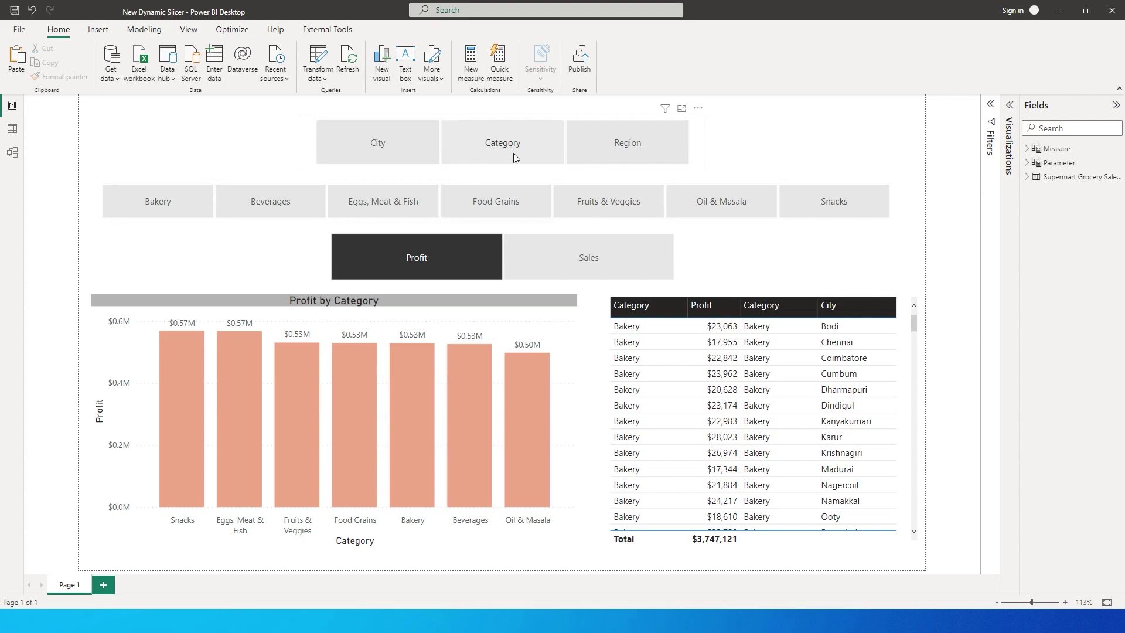
pyautogui.click(514, 157)
# Switch the report's breakdown to City and on to Region, and change the displayed measure to Sales.
pyautogui.click(379, 150)
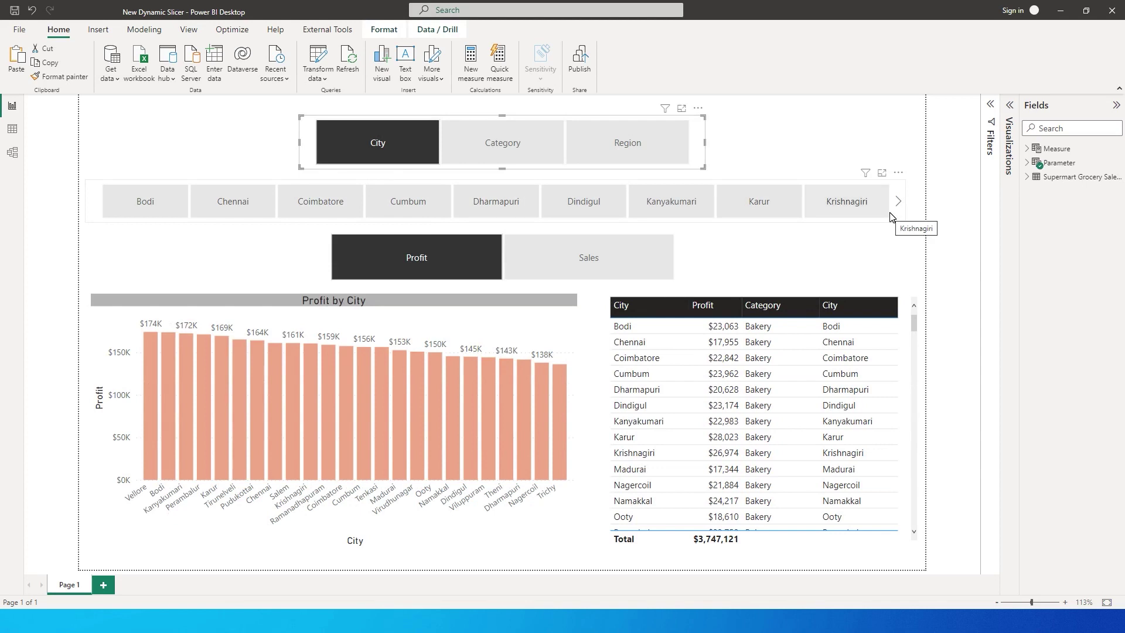
pyautogui.click(628, 142)
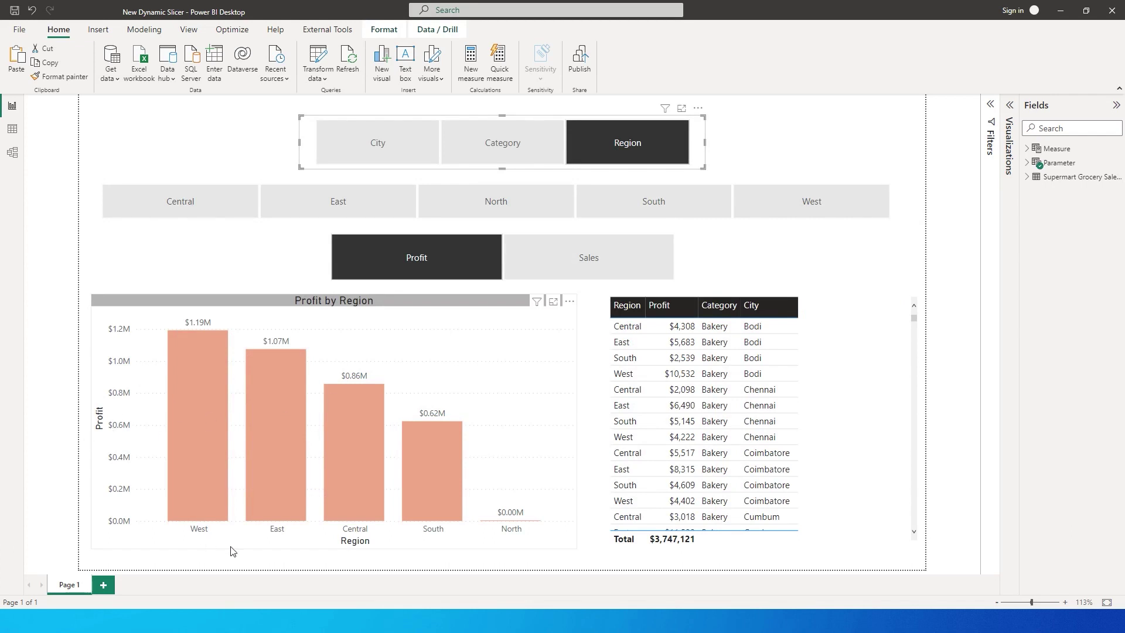
pyautogui.click(628, 150)
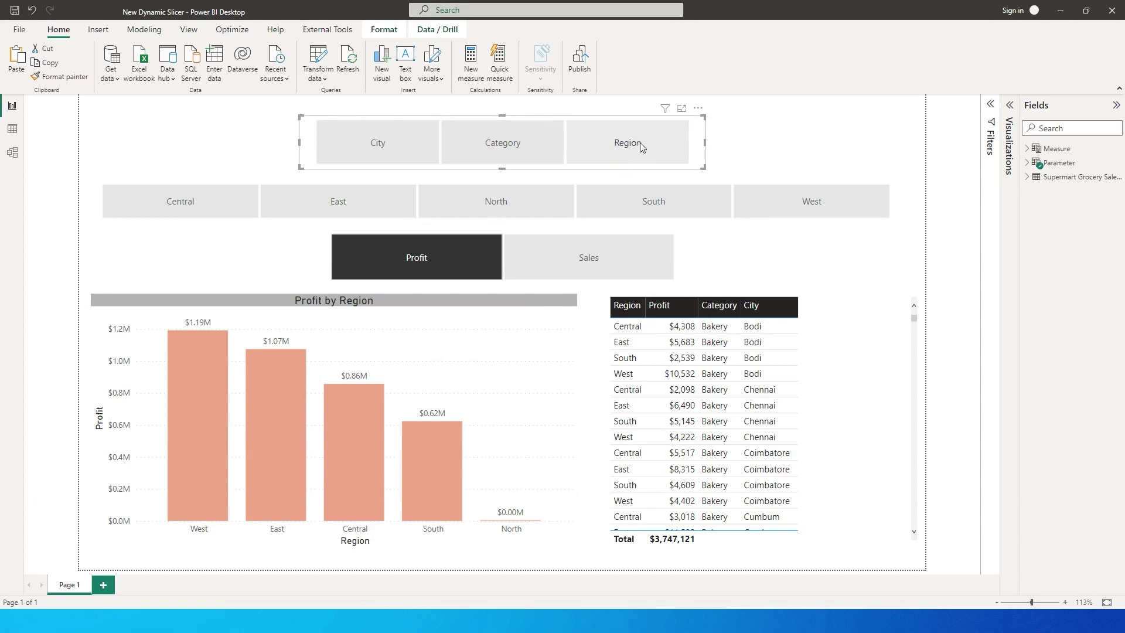
pyautogui.click(639, 147)
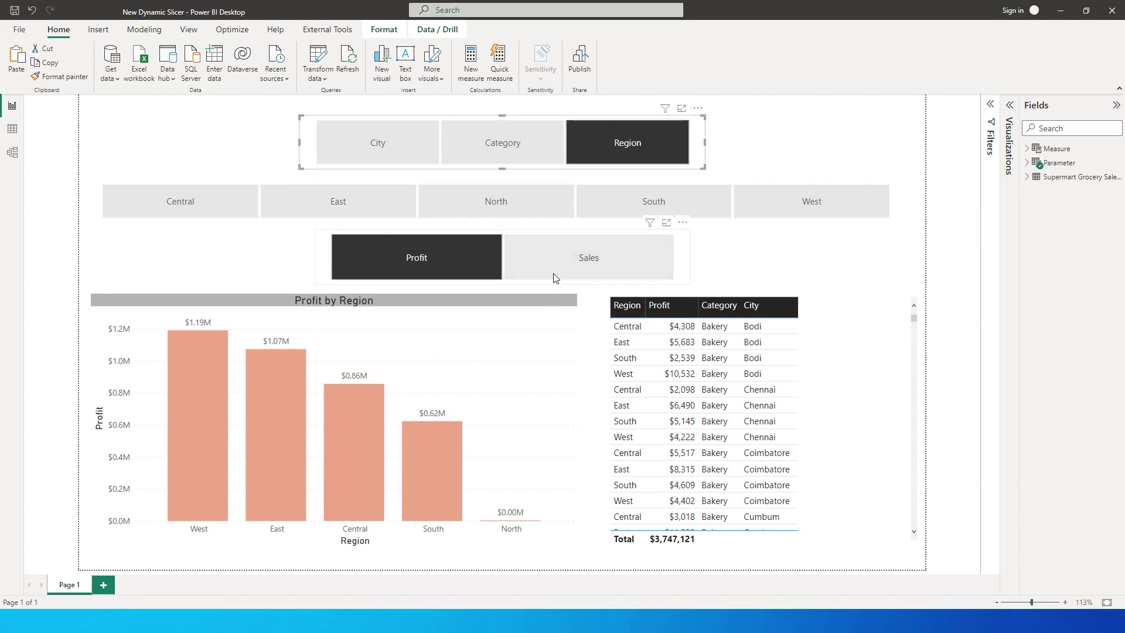
pyautogui.click(590, 266)
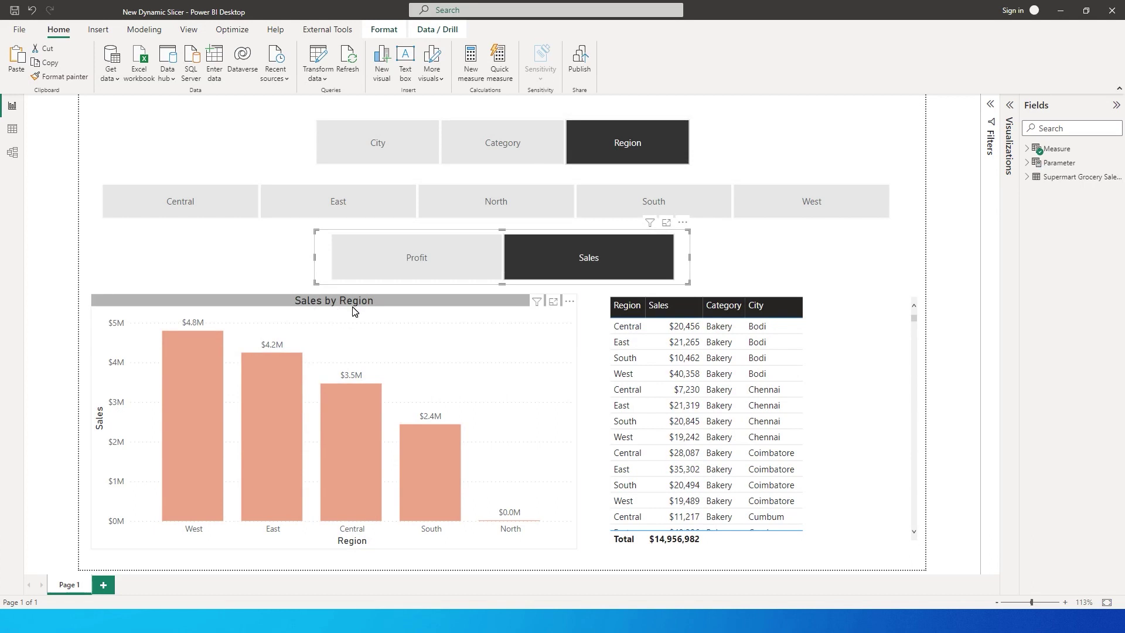
# Break the report down by City and filter it to Coimbatore, Cumbum, Dharmapuri, Dindigul and Kanyakumari.
pyautogui.click(377, 142)
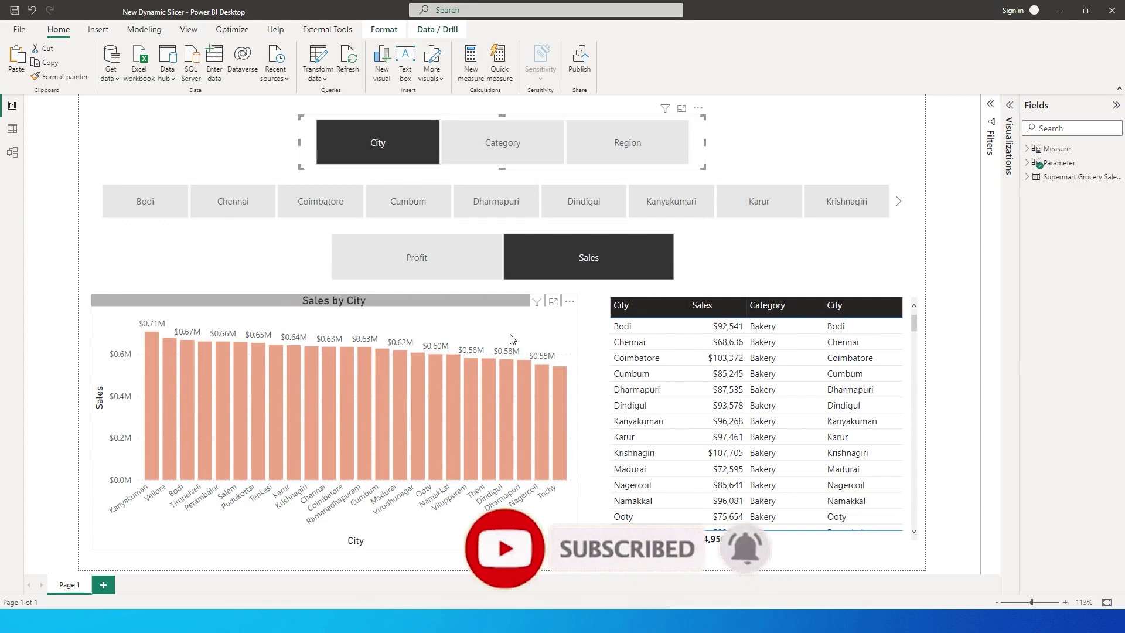
pyautogui.click(325, 205)
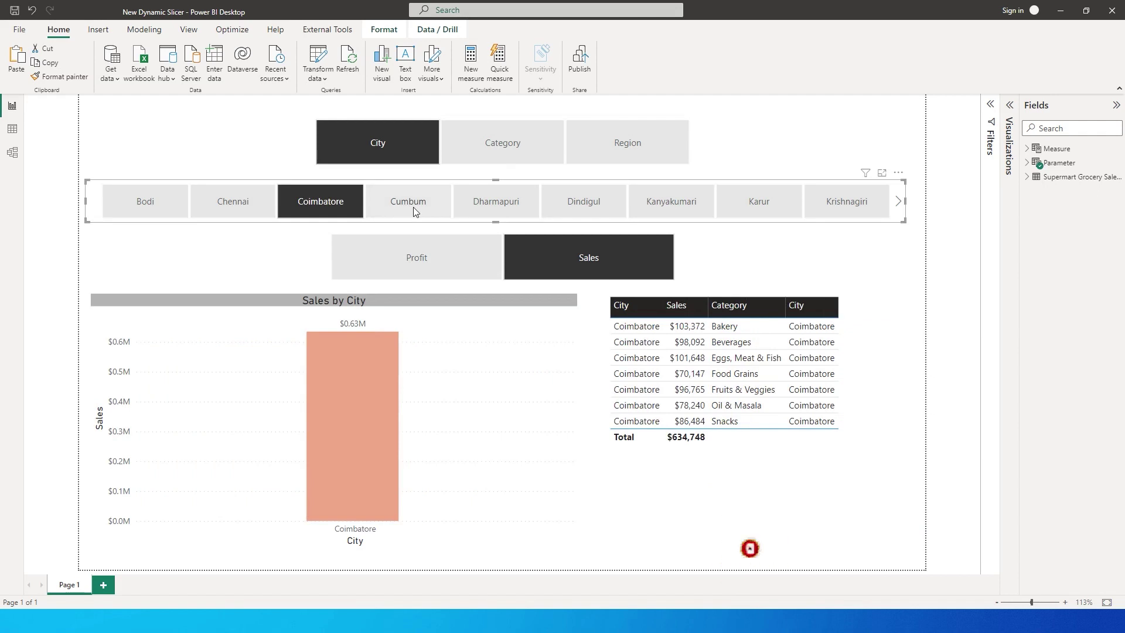
pyautogui.click(405, 205)
pyautogui.click(501, 208)
pyautogui.click(571, 206)
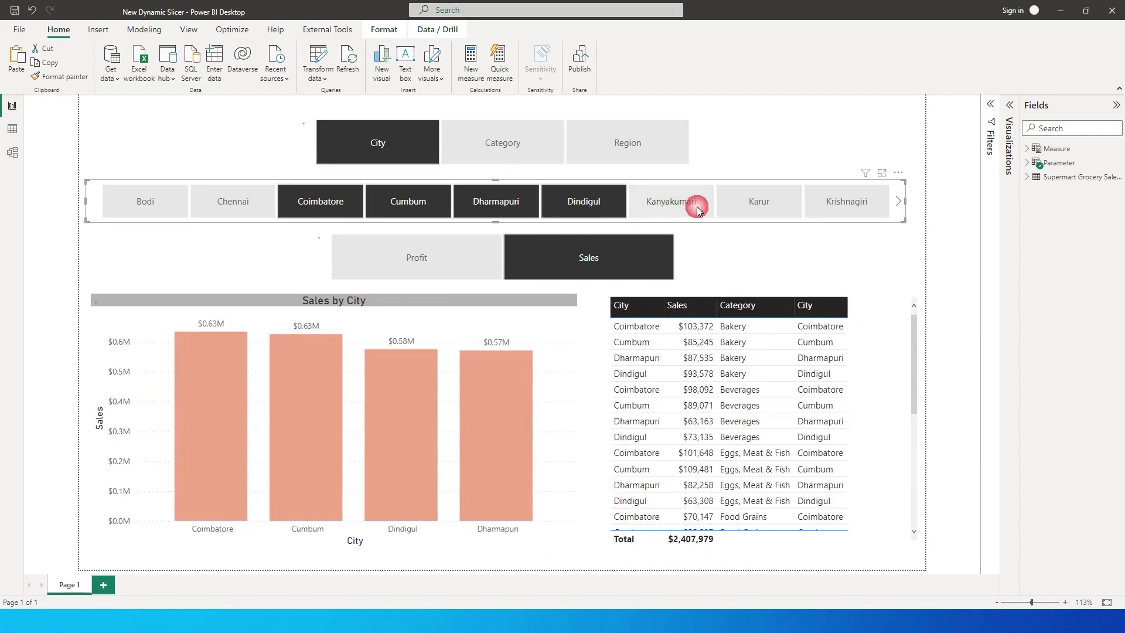
pyautogui.click(673, 206)
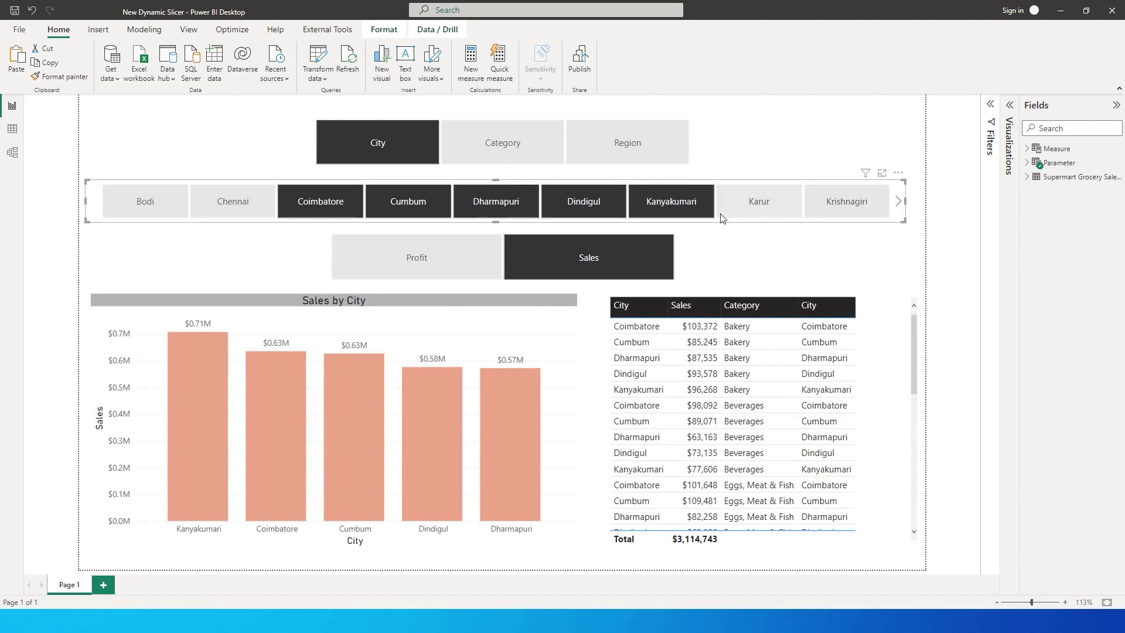
# View the Sales chart and table by Category and by Region.
pyautogui.click(513, 151)
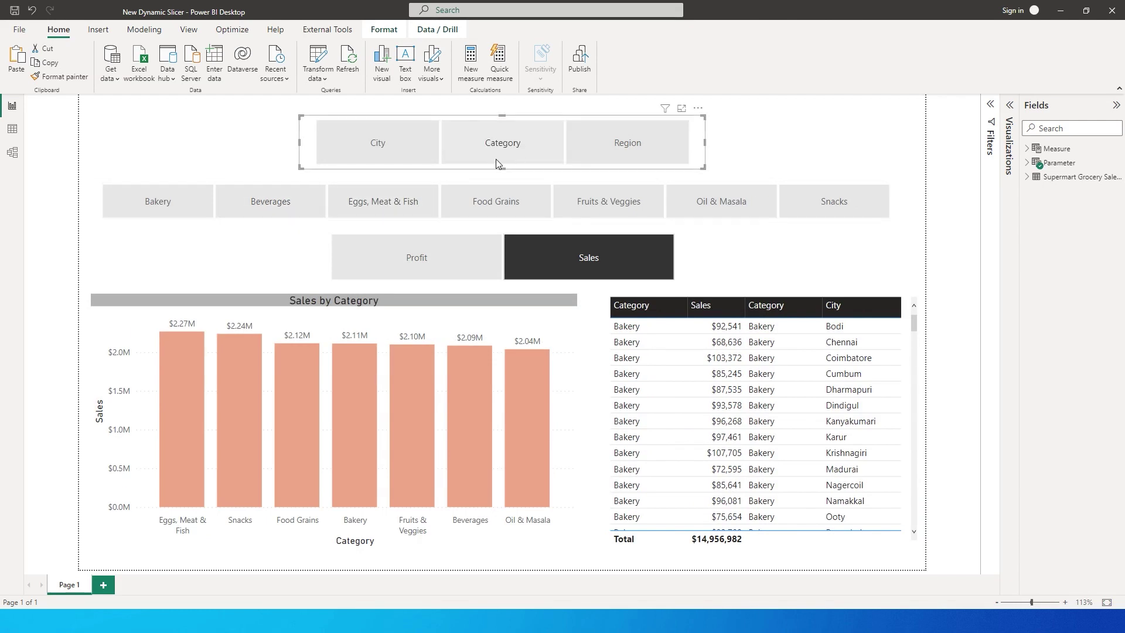
pyautogui.click(626, 148)
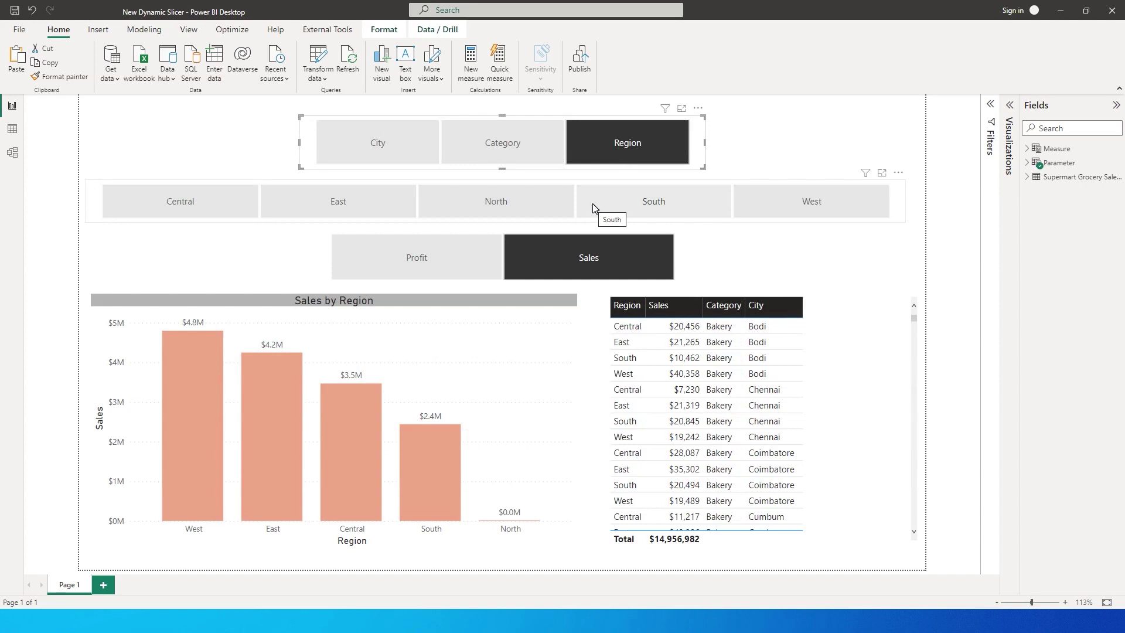
# Add a new report page and start a fields parameter named "Dynamic Slicer".
pyautogui.hotkey('ctrl', 'm')
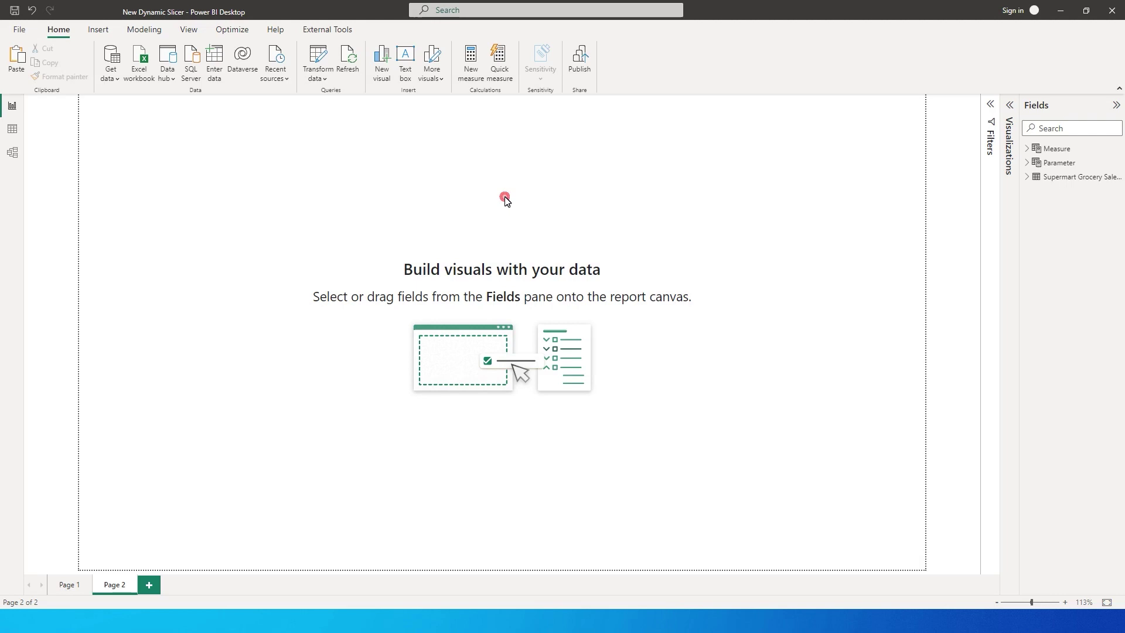
pyautogui.click(146, 31)
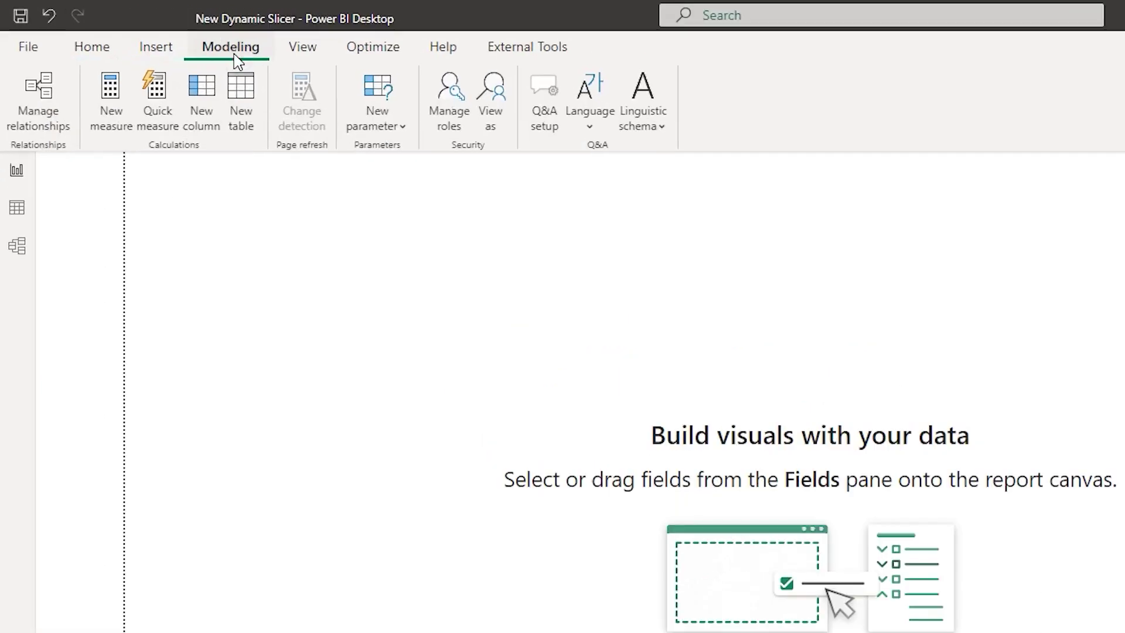
pyautogui.click(397, 125)
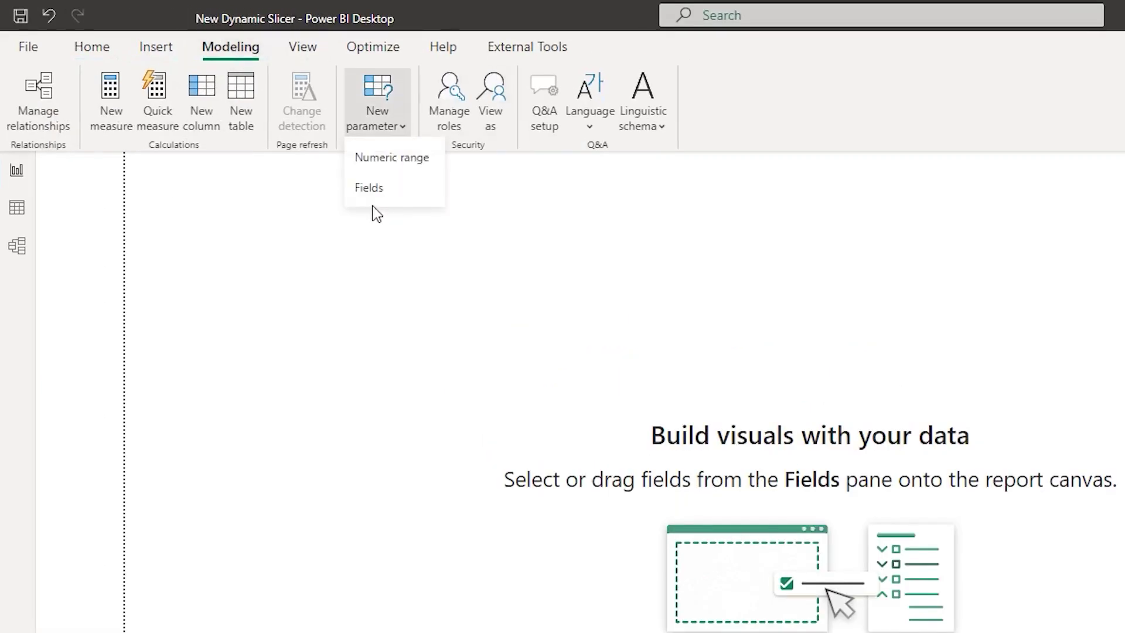
pyautogui.click(384, 197)
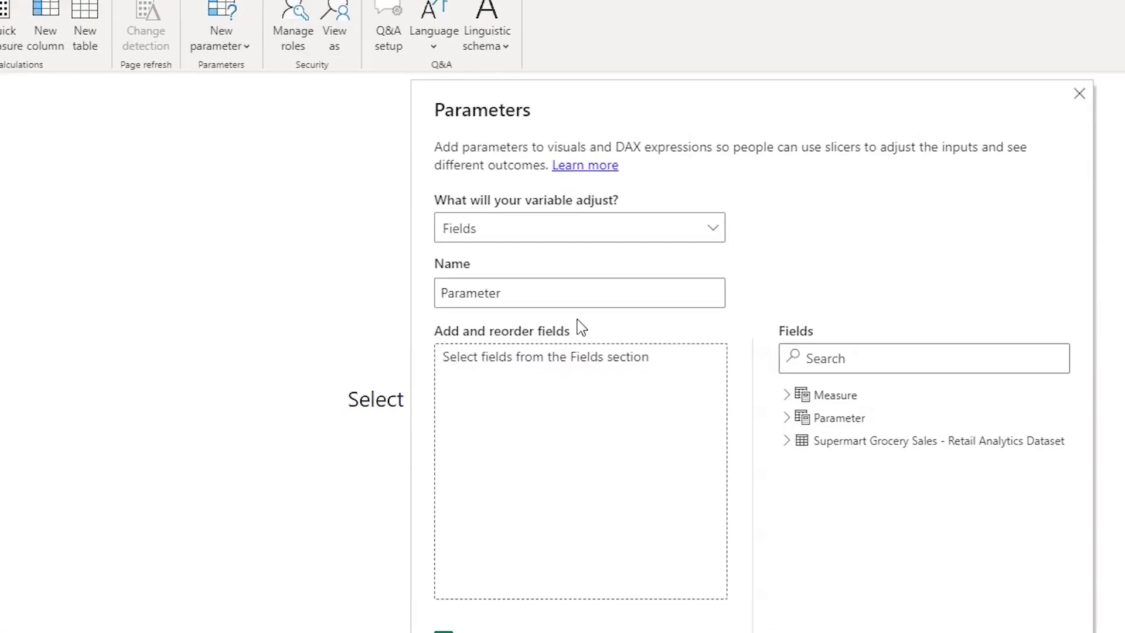
pyautogui.write('Dynamic Slicer')
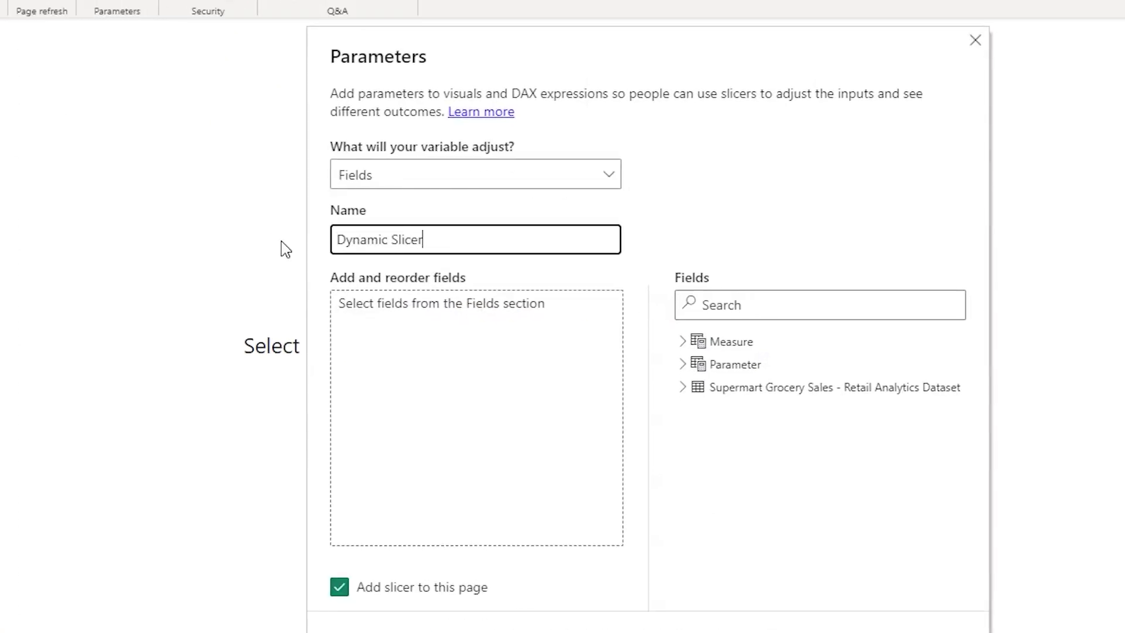
# Add Category, City, Region and Sub Category from the Supermart Grocery Sales table to the parameter and create it with a slicer.
pyautogui.click(692, 390)
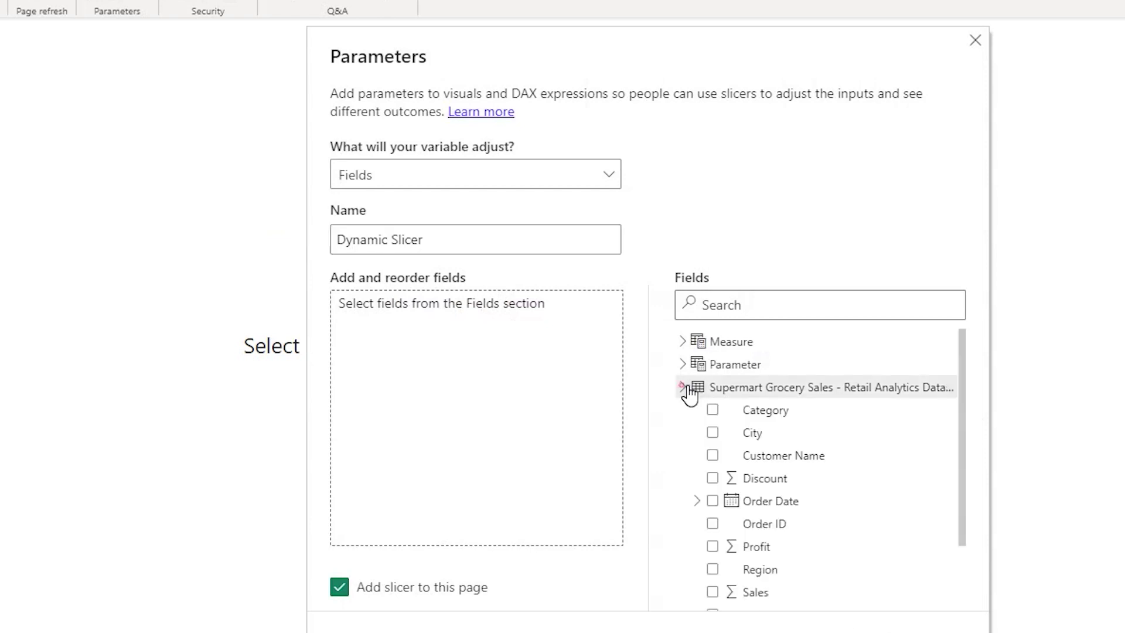
pyautogui.moveTo(792, 417); pyautogui.dragTo(495, 393)
pyautogui.click(718, 435)
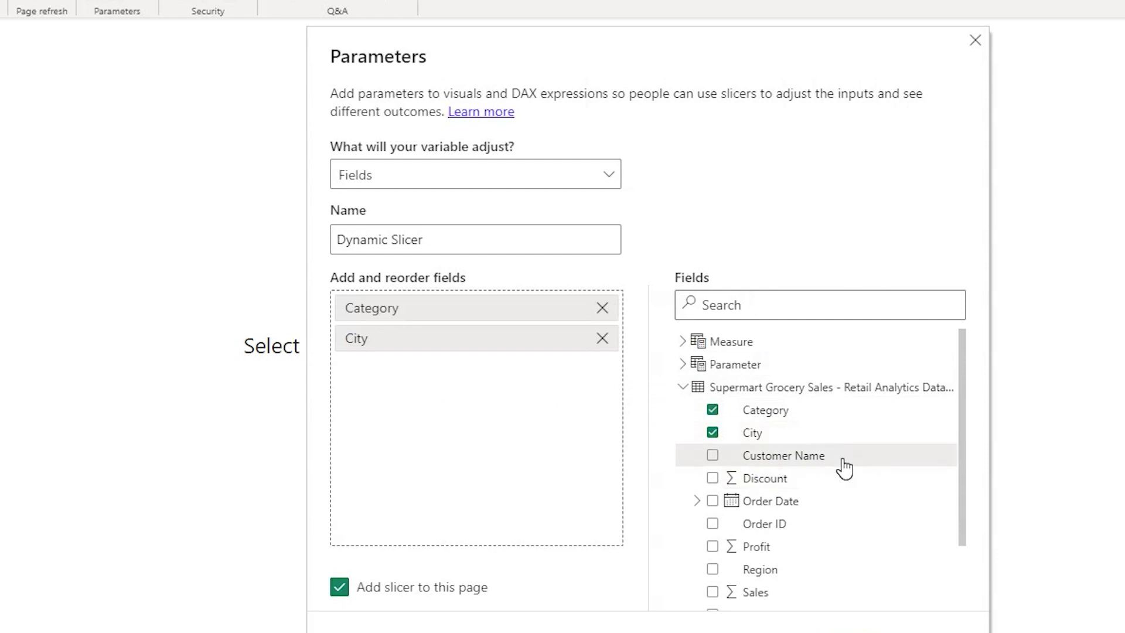
pyautogui.scroll(-1, 844, 466)
pyautogui.scroll(1, 814, 457)
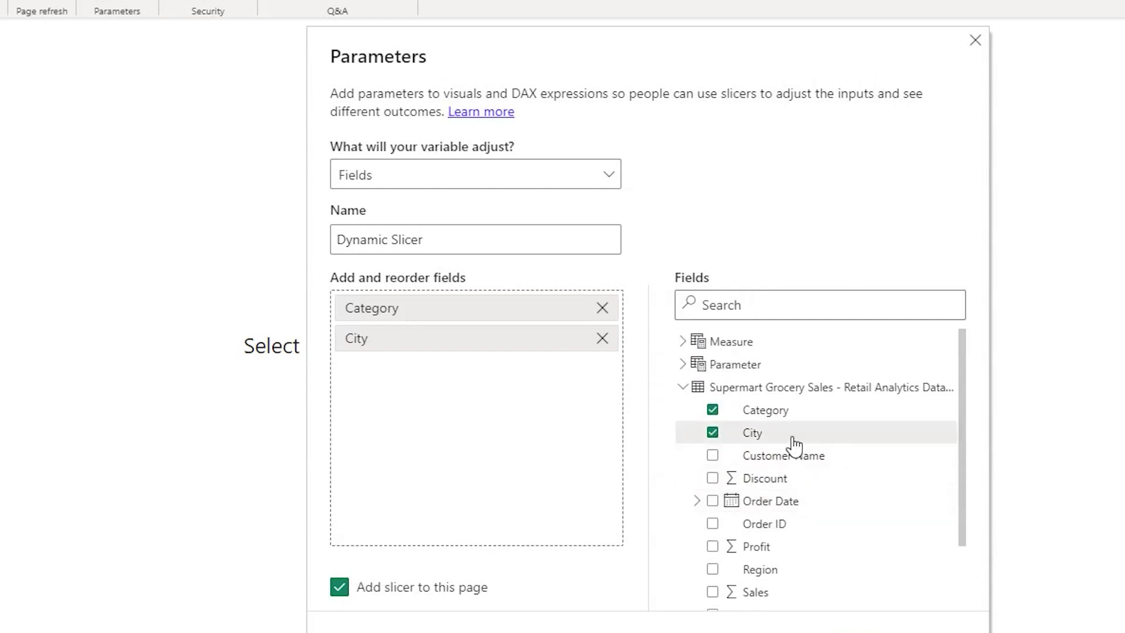
pyautogui.scroll(-4, 844, 480)
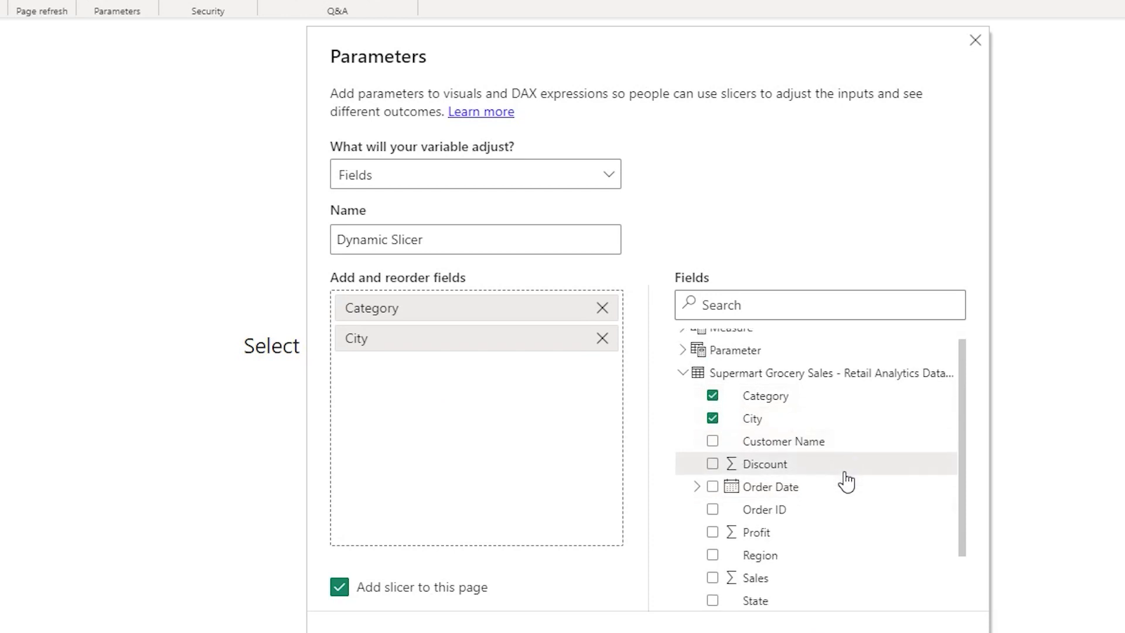
pyautogui.click(713, 485)
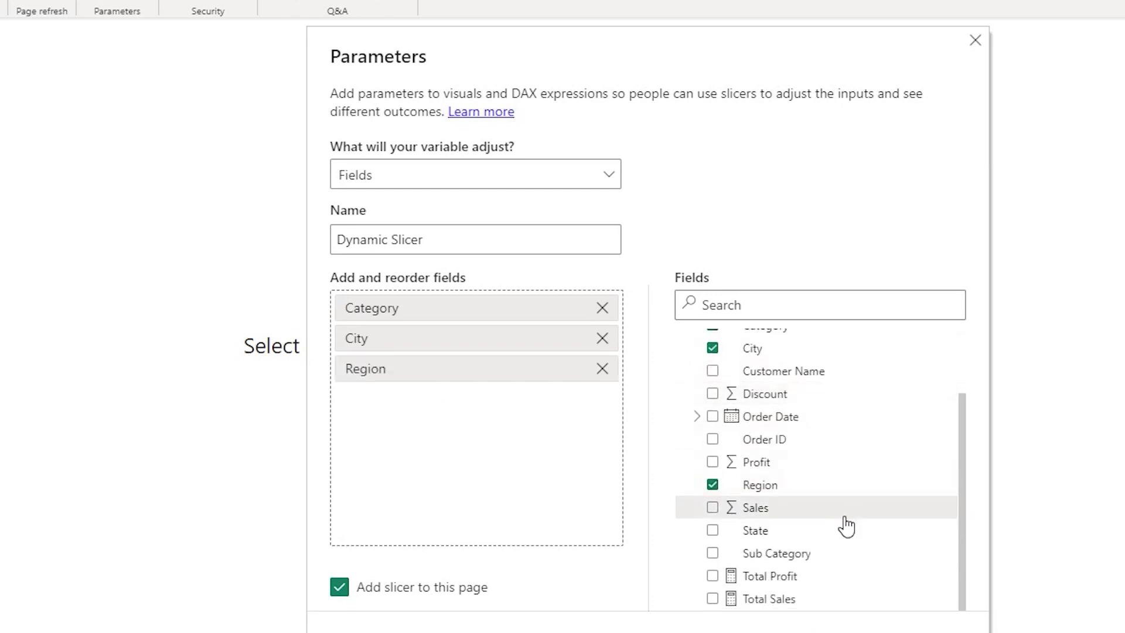
pyautogui.click(713, 552)
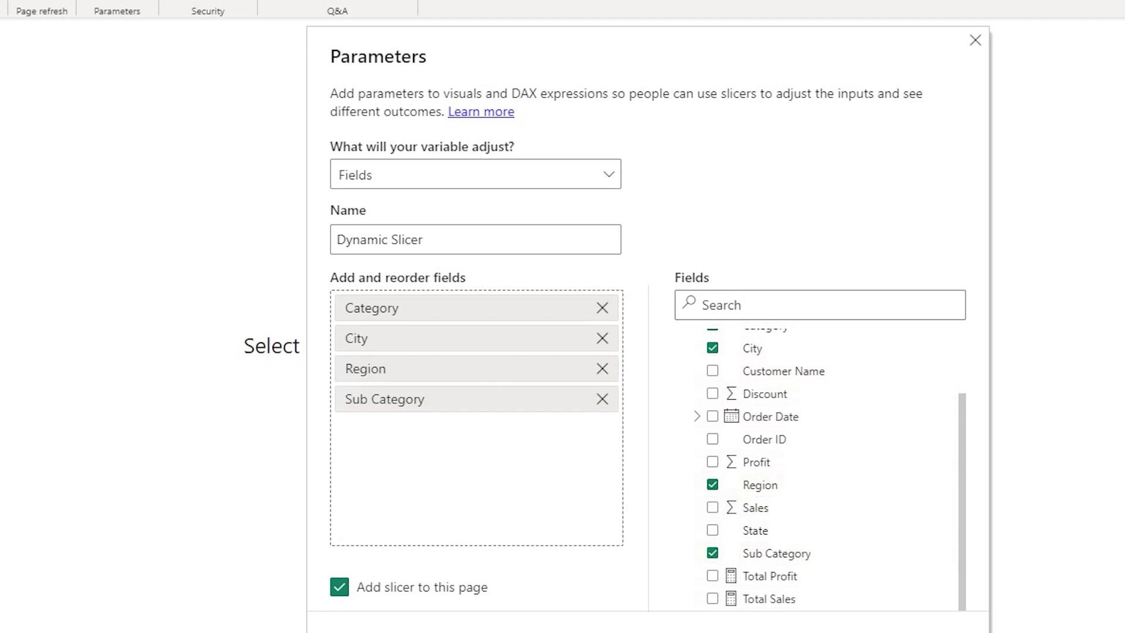
pyautogui.click(819, 620)
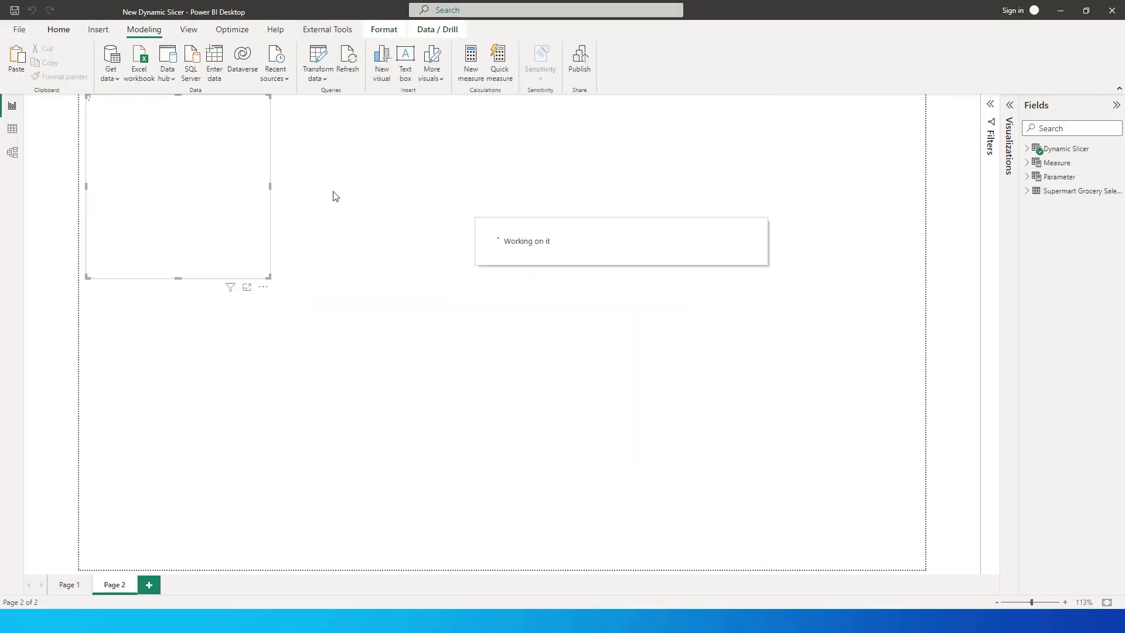
# Centre the new slicer near Page 2's upper edge as horizontal tiles like Page 1's field slicer, with no field selected.
pyautogui.moveTo(261, 223); pyautogui.dragTo(560, 235)
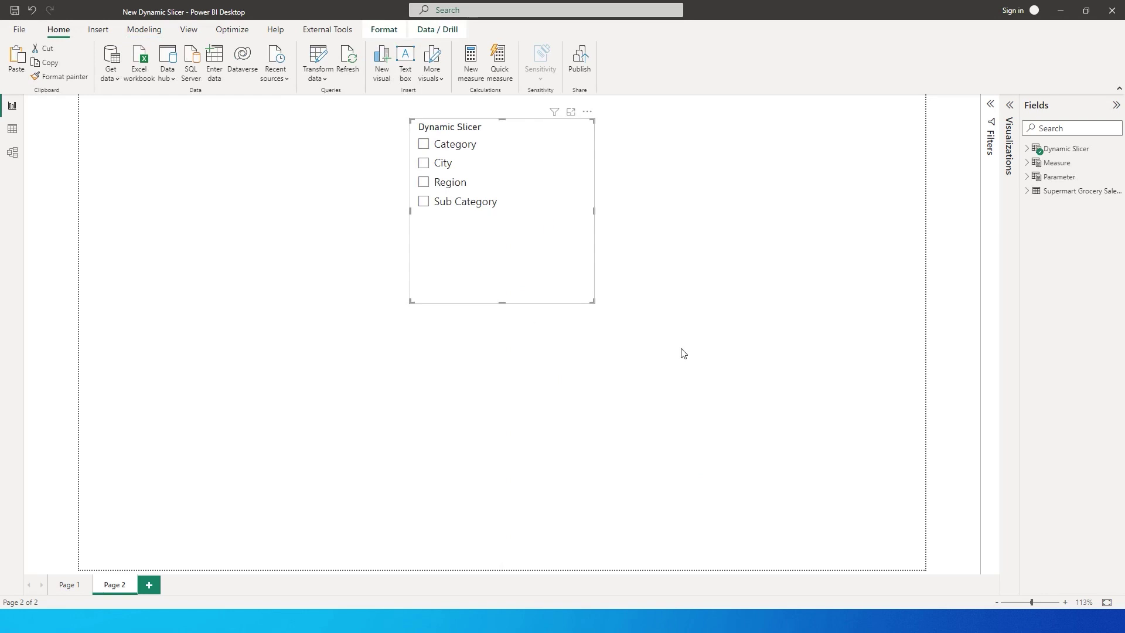
pyautogui.click(69, 585)
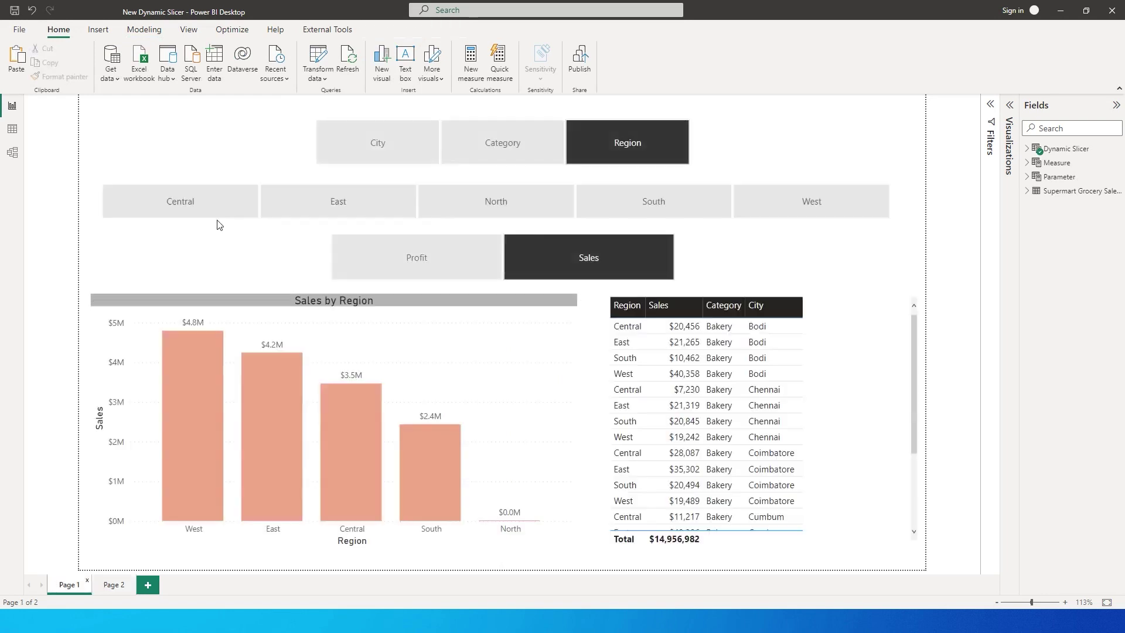
pyautogui.click(461, 120)
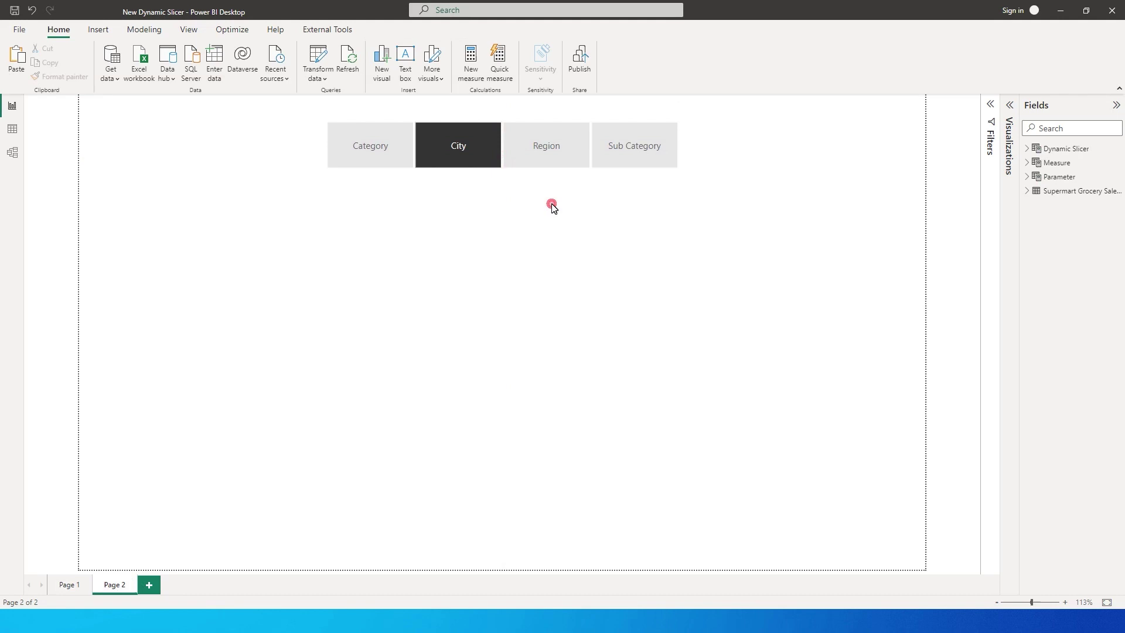
pyautogui.click(435, 150)
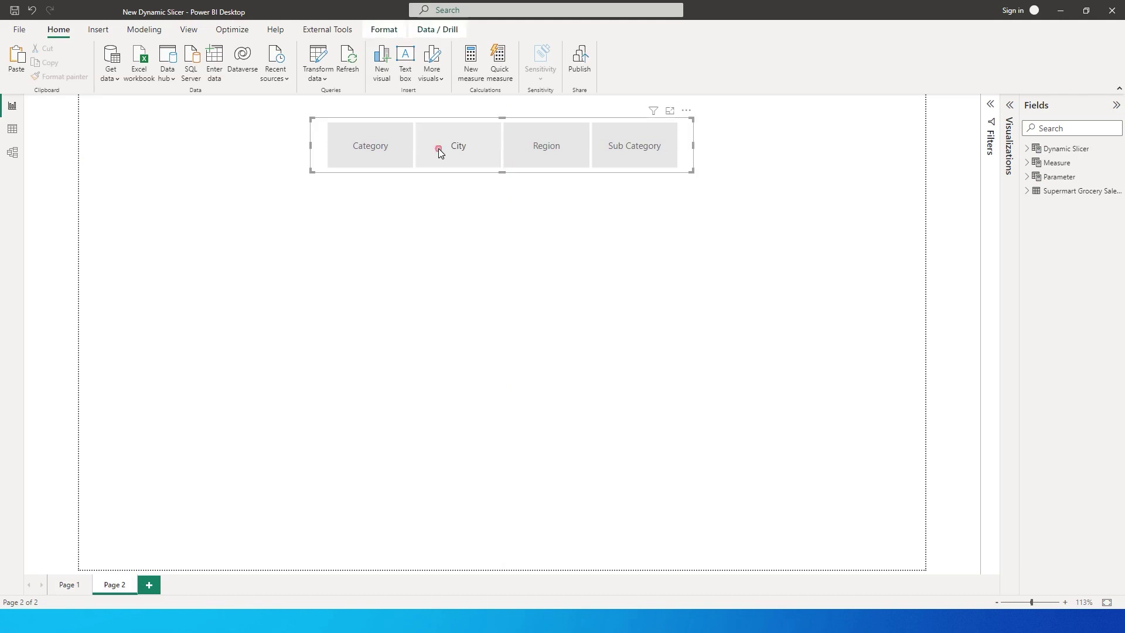
pyautogui.click(530, 232)
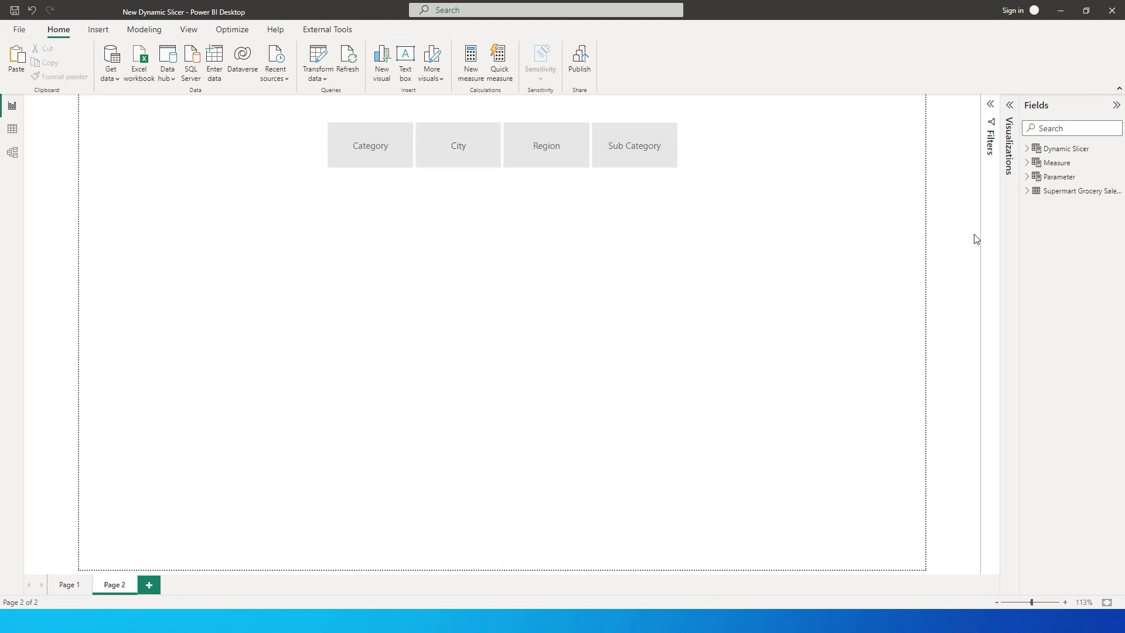
# Insert a clustered column chart in the lower-left part of Page 2 with Total Sales on its Y-axis.
pyautogui.click(1029, 192)
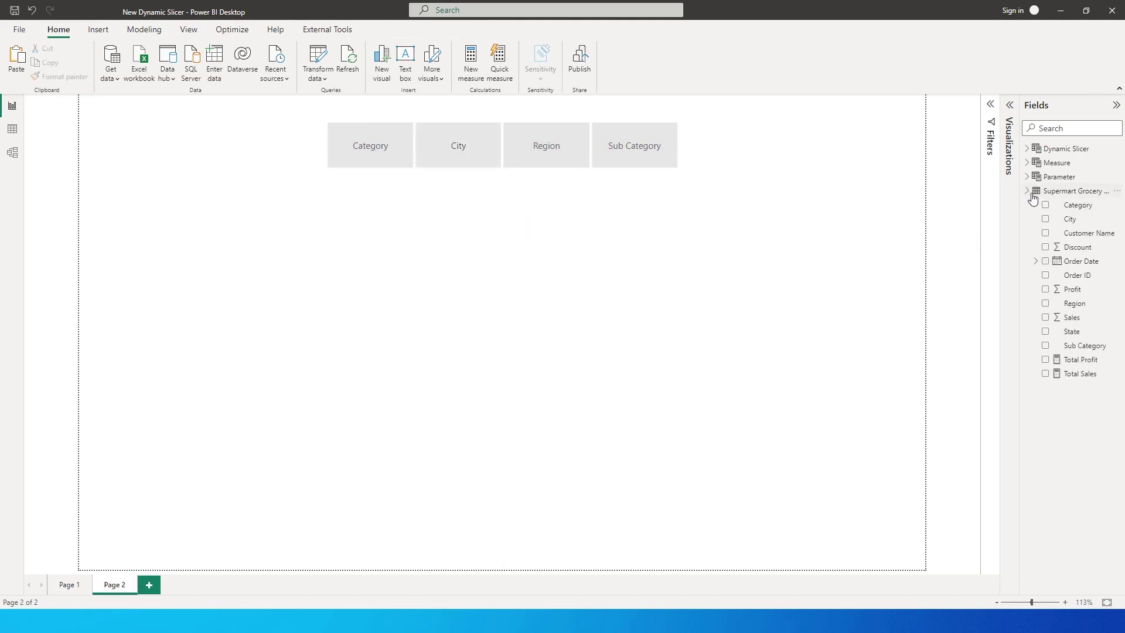
pyautogui.click(1010, 107)
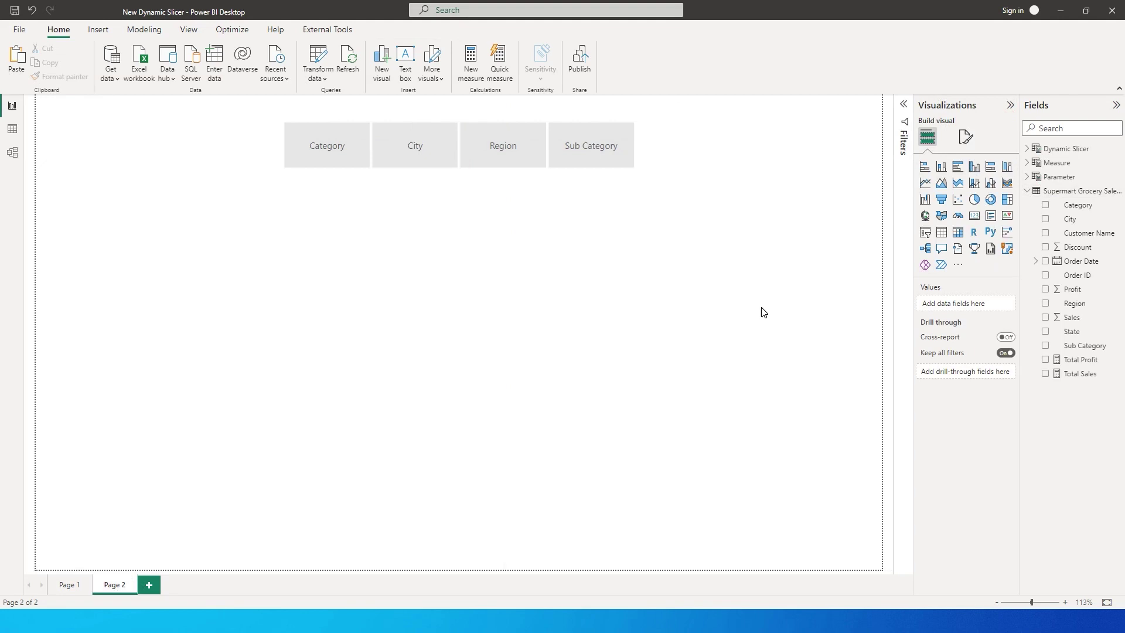
pyautogui.click(974, 168)
pyautogui.moveTo(333, 463); pyautogui.dragTo(431, 506)
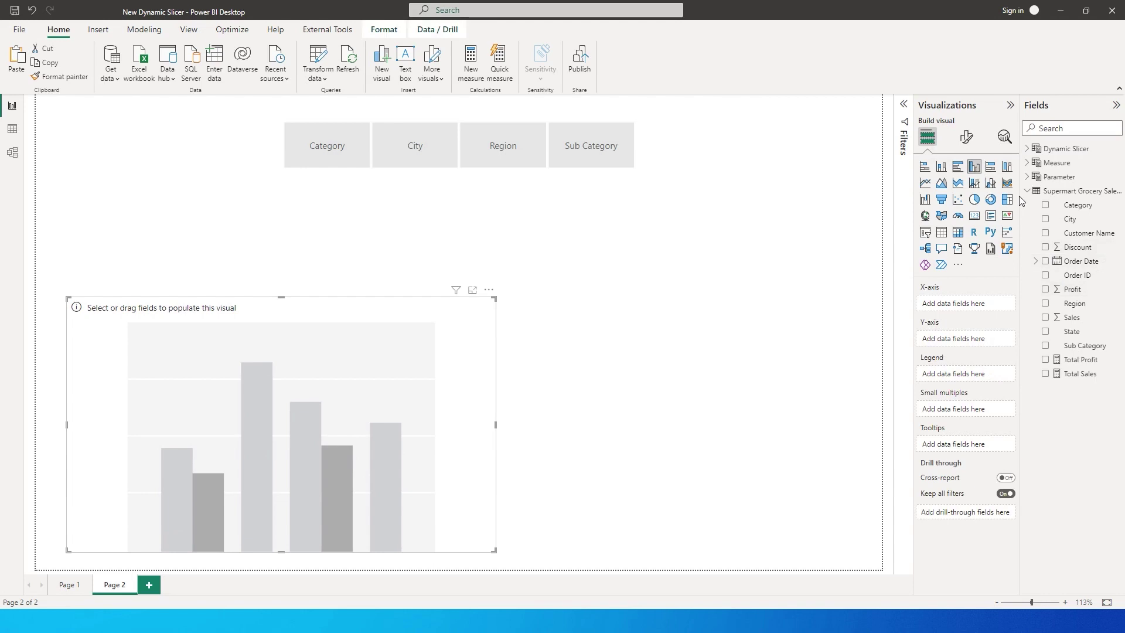
pyautogui.moveTo(1090, 375); pyautogui.dragTo(969, 340)
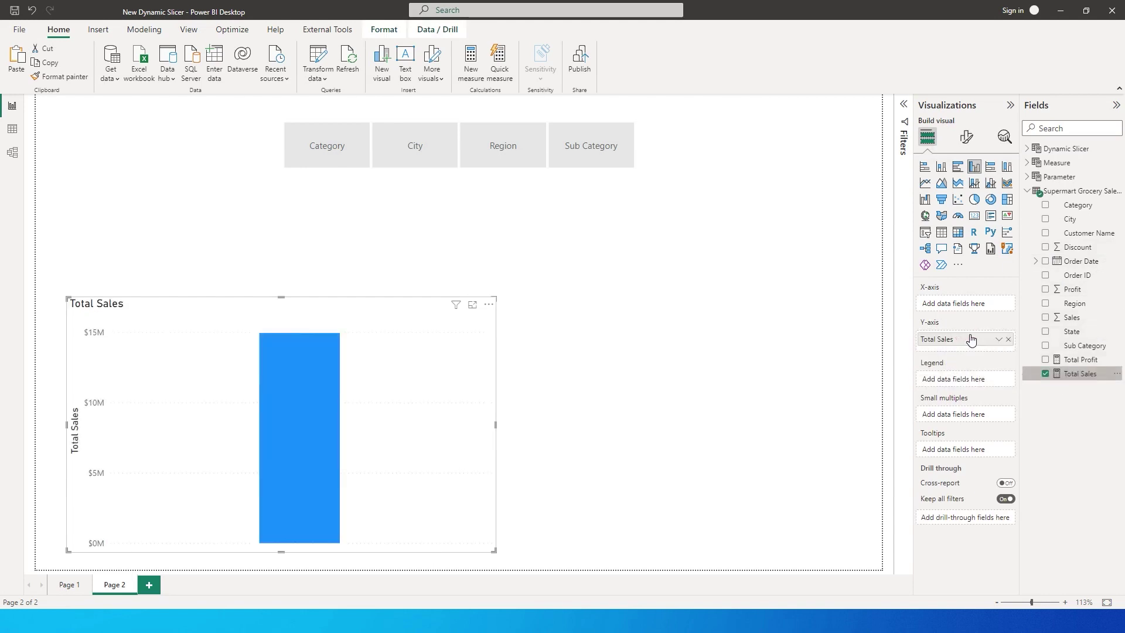
# Put the Dynamic Slicer parameter field on the column chart's X-axis and switch the field slicer to City.
pyautogui.click(1028, 151)
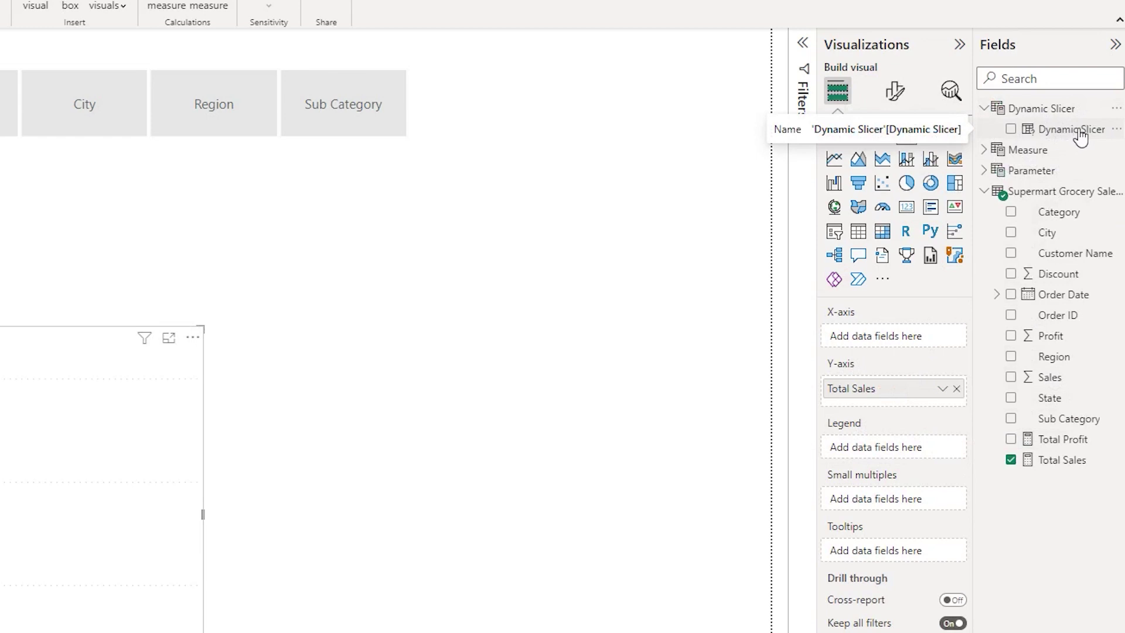
pyautogui.moveTo(1065, 140); pyautogui.dragTo(863, 333)
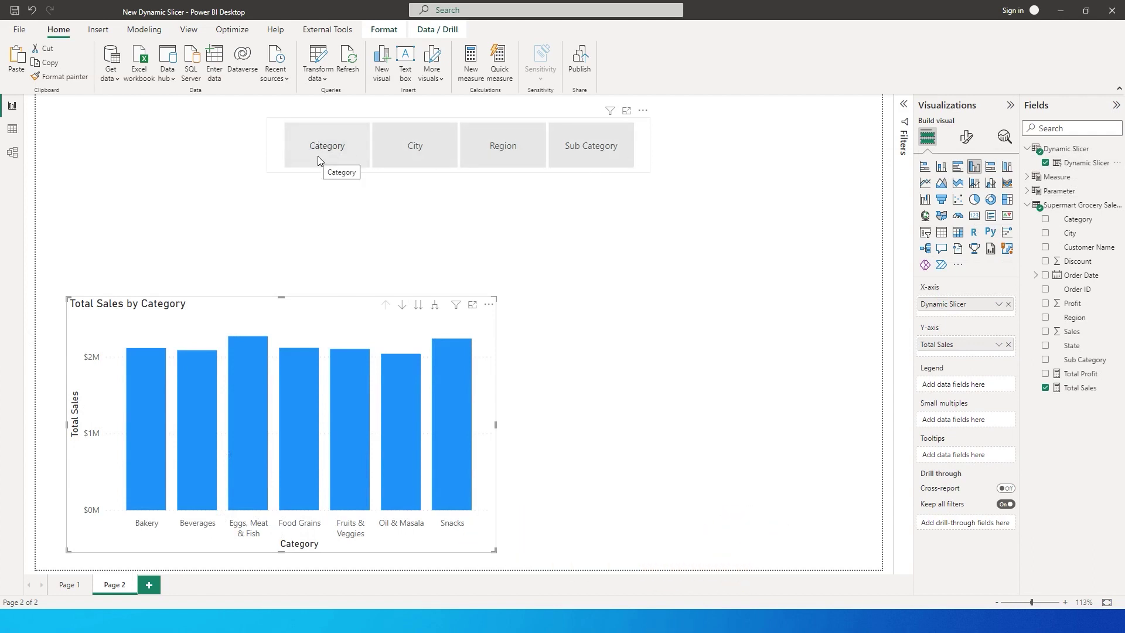
pyautogui.click(414, 146)
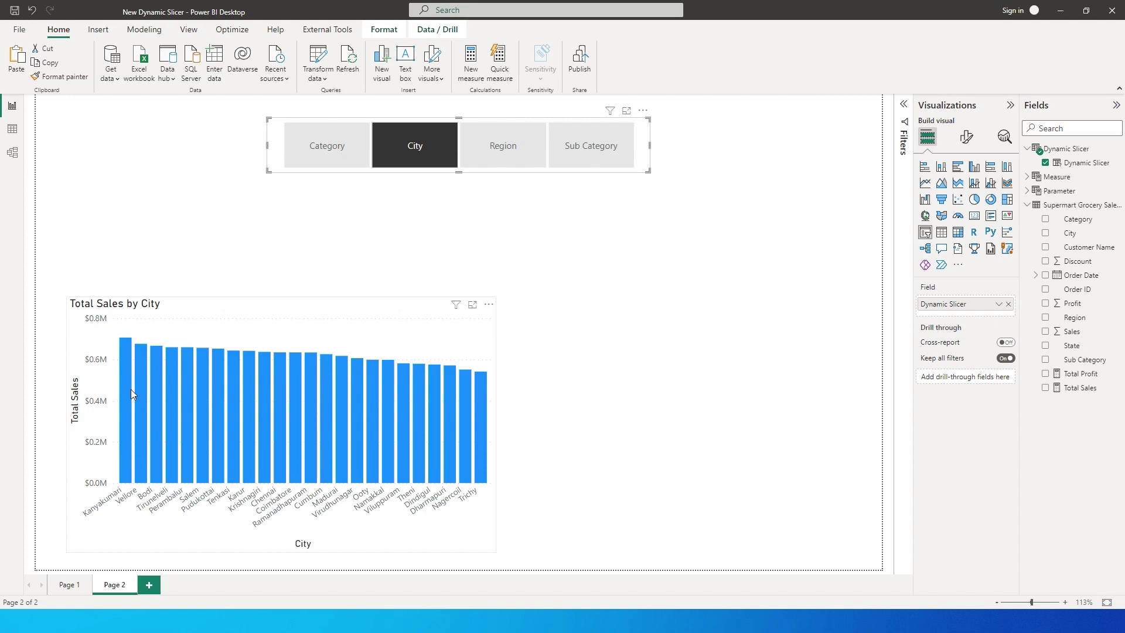
# Turn on data labels for the Page 2 column chart.
pyautogui.click(967, 148)
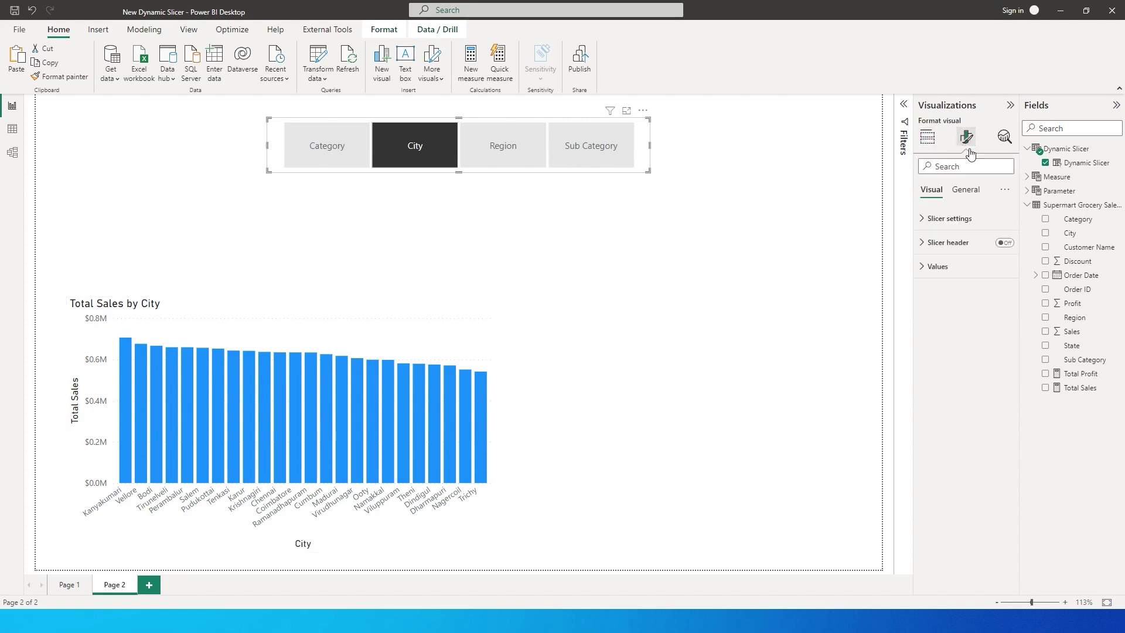
pyautogui.click(445, 346)
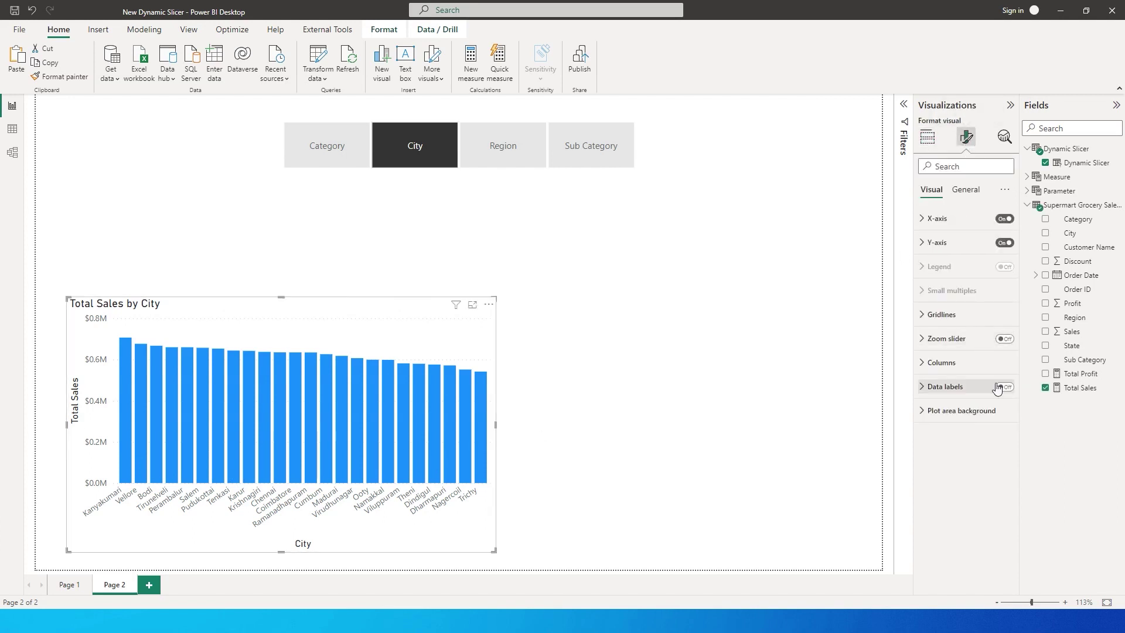
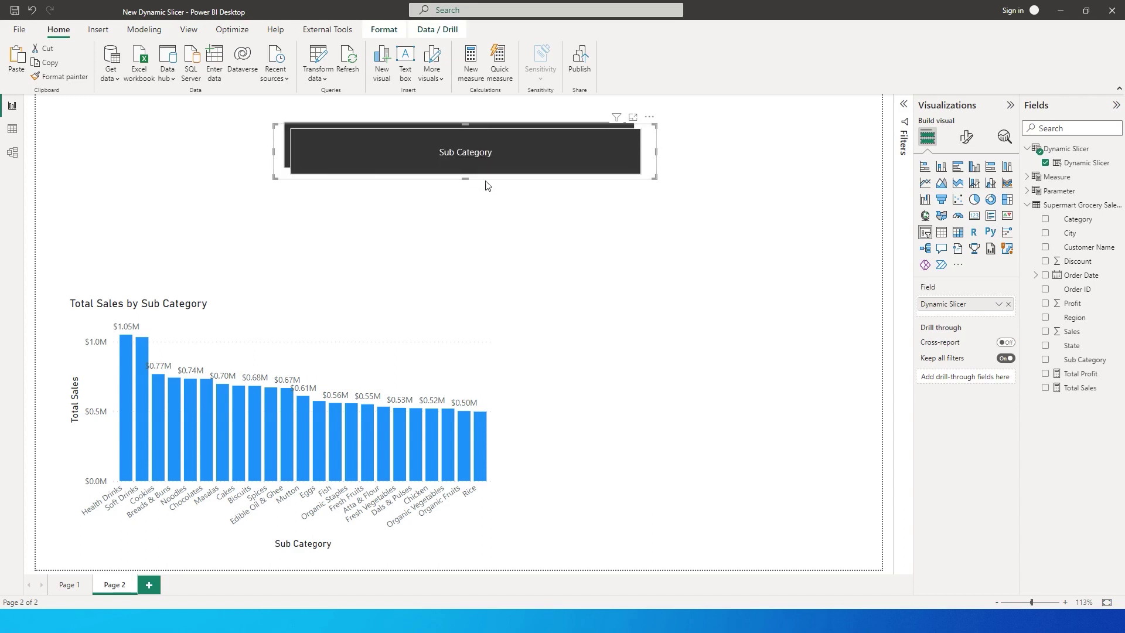
# Place the copied slicer directly below the original, showing the values of the selected field and spanning nearly the full page width.
pyautogui.moveTo(490, 178); pyautogui.dragTo(491, 237)
pyautogui.click(490, 237)
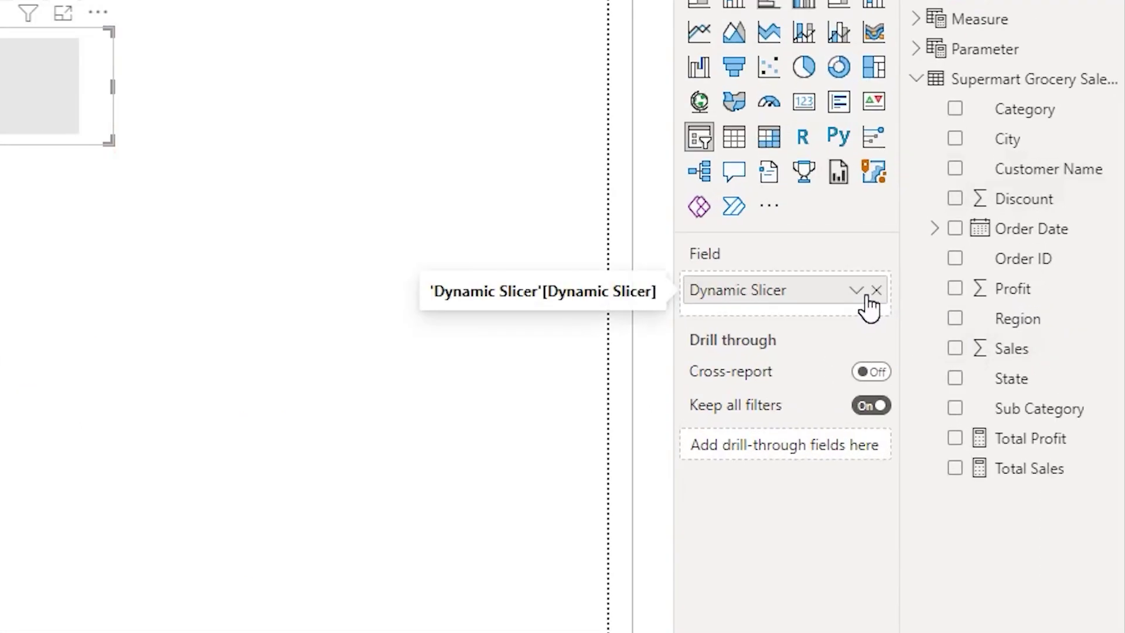
pyautogui.click(862, 294)
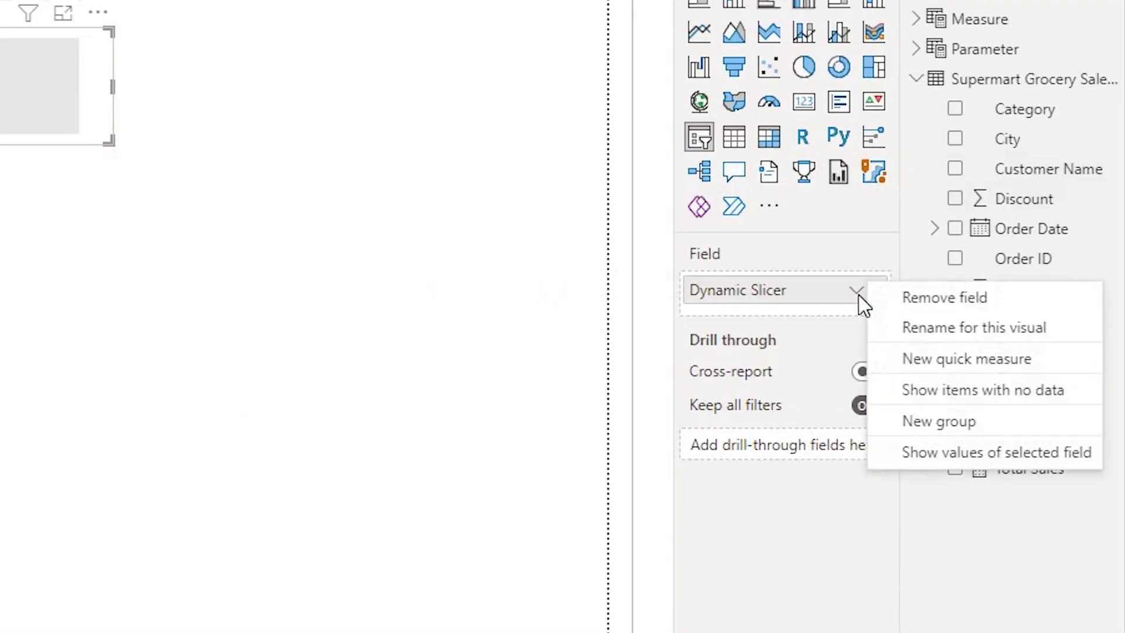
pyautogui.click(987, 454)
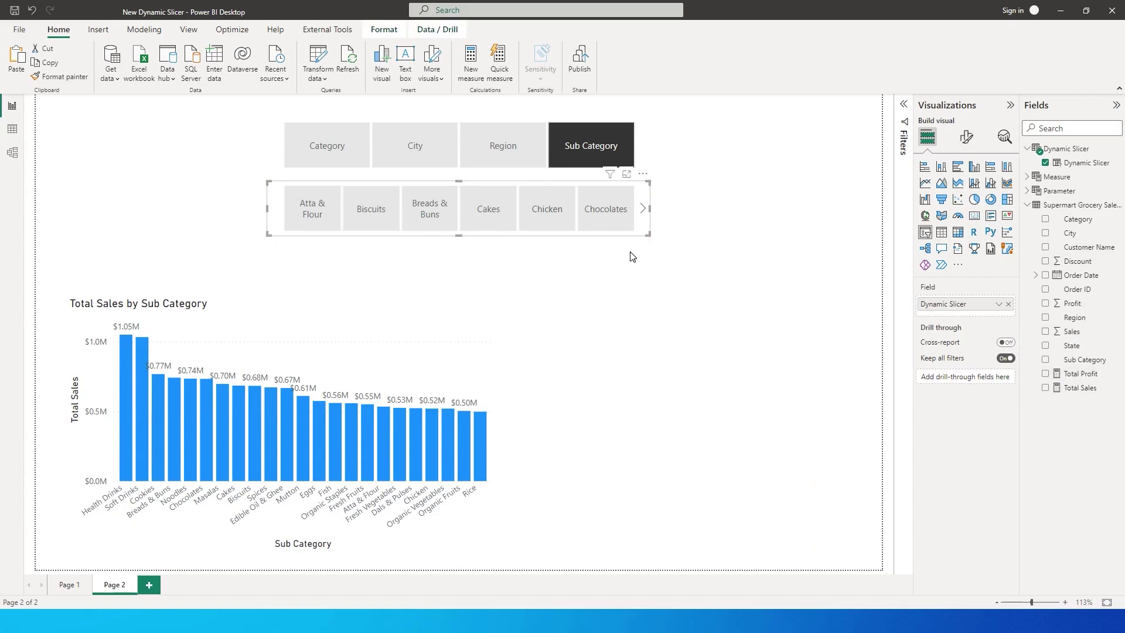
pyautogui.click(615, 243)
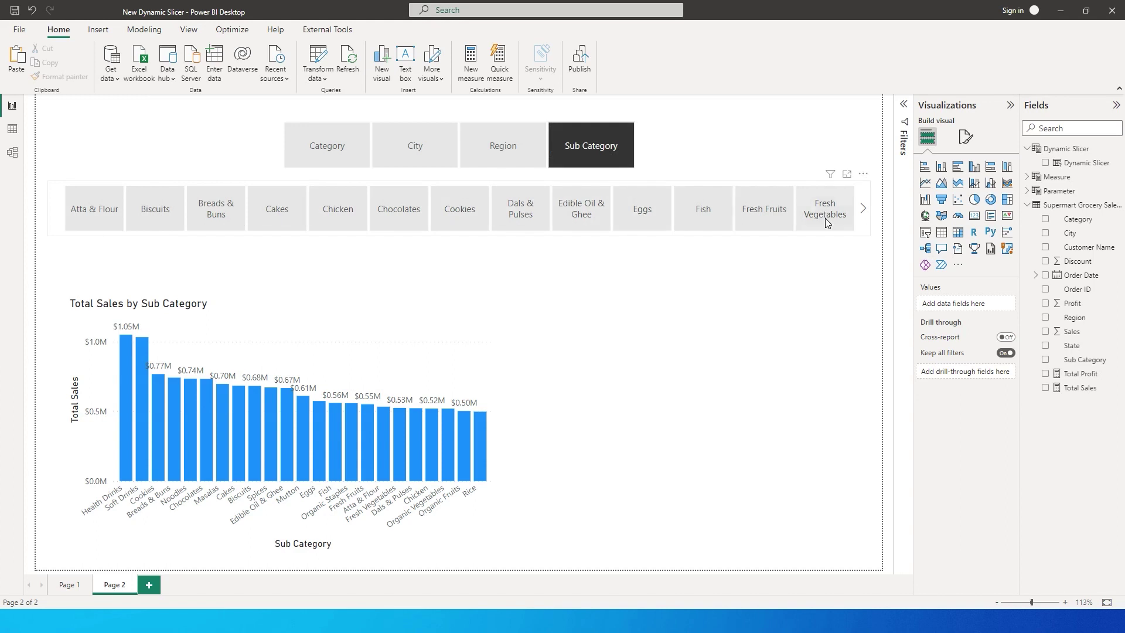
# Switch the field slicer to City and filter the chart to Cumbum, Dharmapuri, Dindigul and Kanyakumari in the values slicer.
pyautogui.click(423, 150)
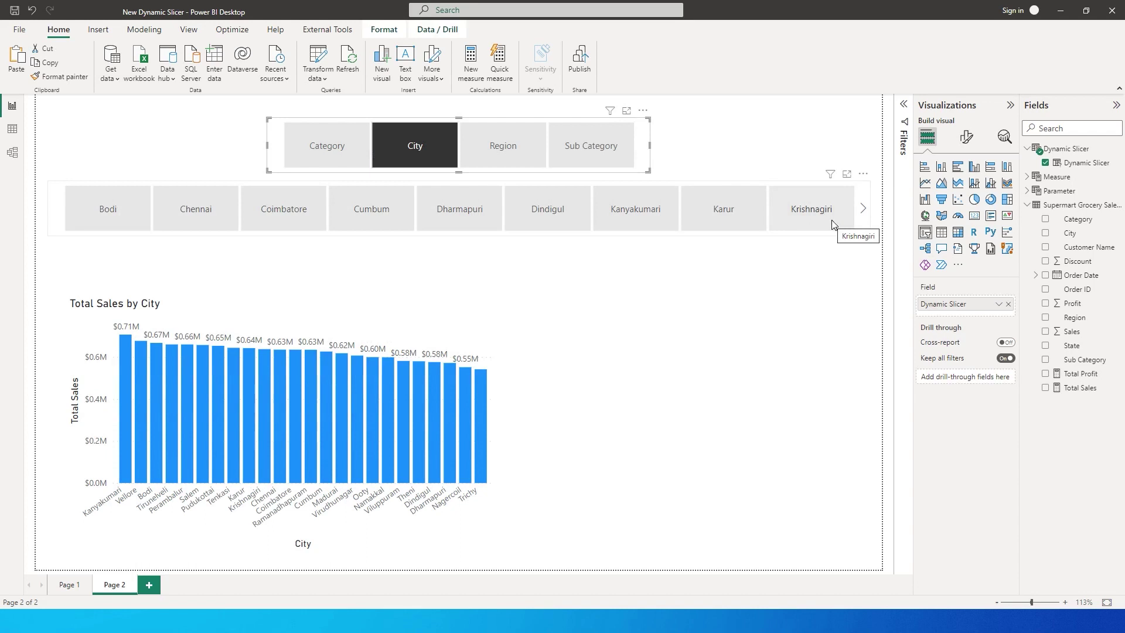
pyautogui.click(371, 213)
pyautogui.keyDown('ctrl'); pyautogui.click(445, 217); pyautogui.keyUp('ctrl')
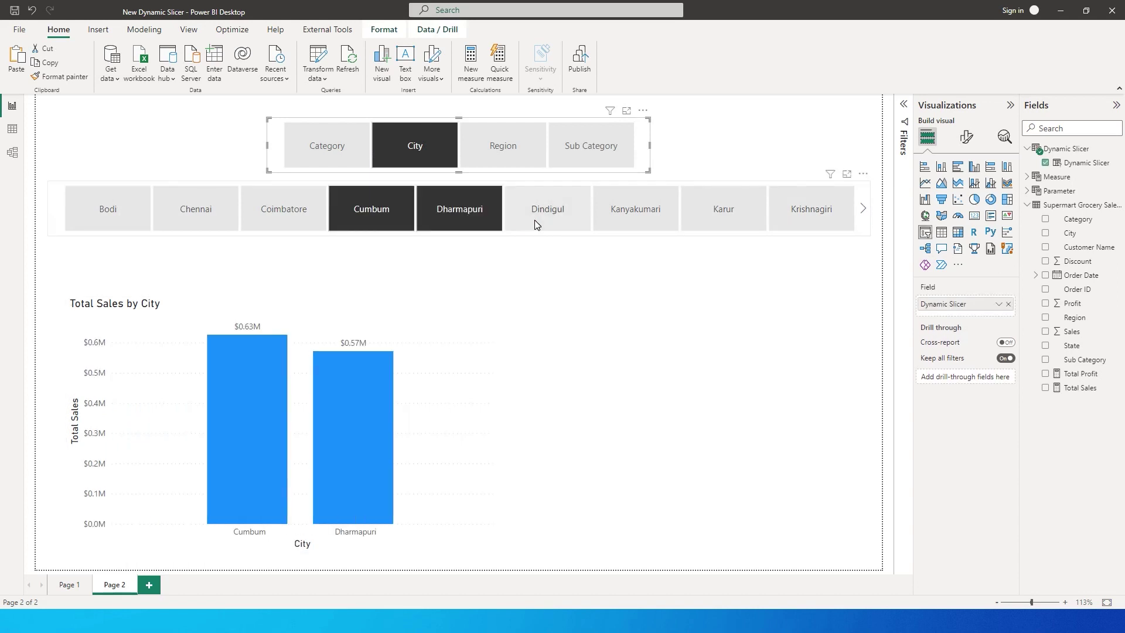
pyautogui.keyDown('ctrl'); pyautogui.click(534, 220); pyautogui.keyUp('ctrl')
pyautogui.keyDown('ctrl'); pyautogui.click(659, 218); pyautogui.keyUp('ctrl')
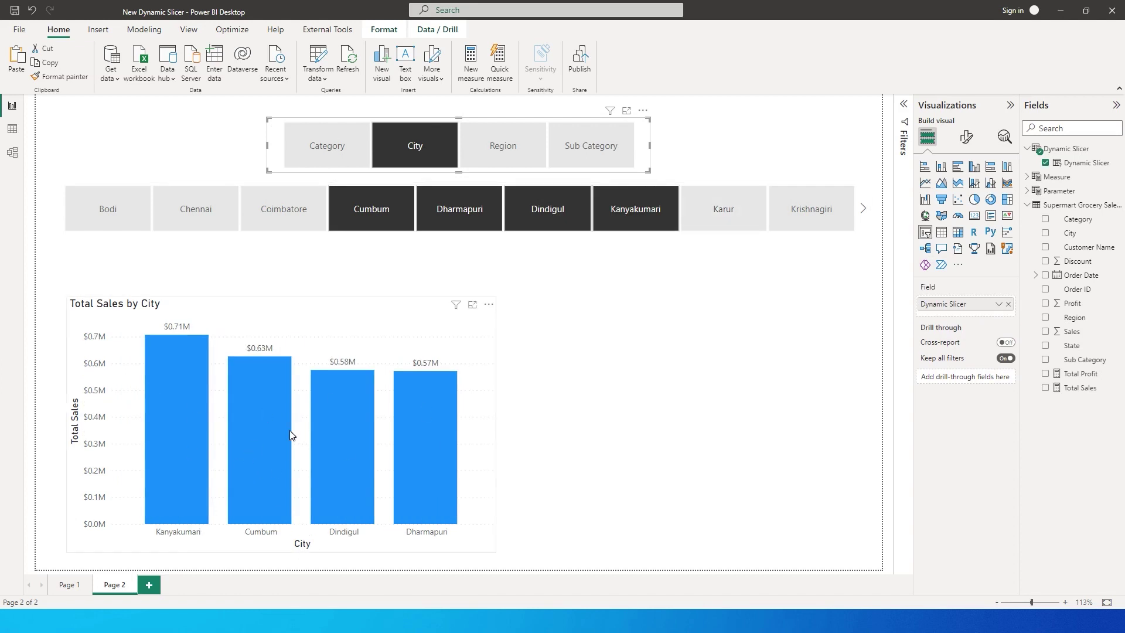
pyautogui.moveTo(289, 431)
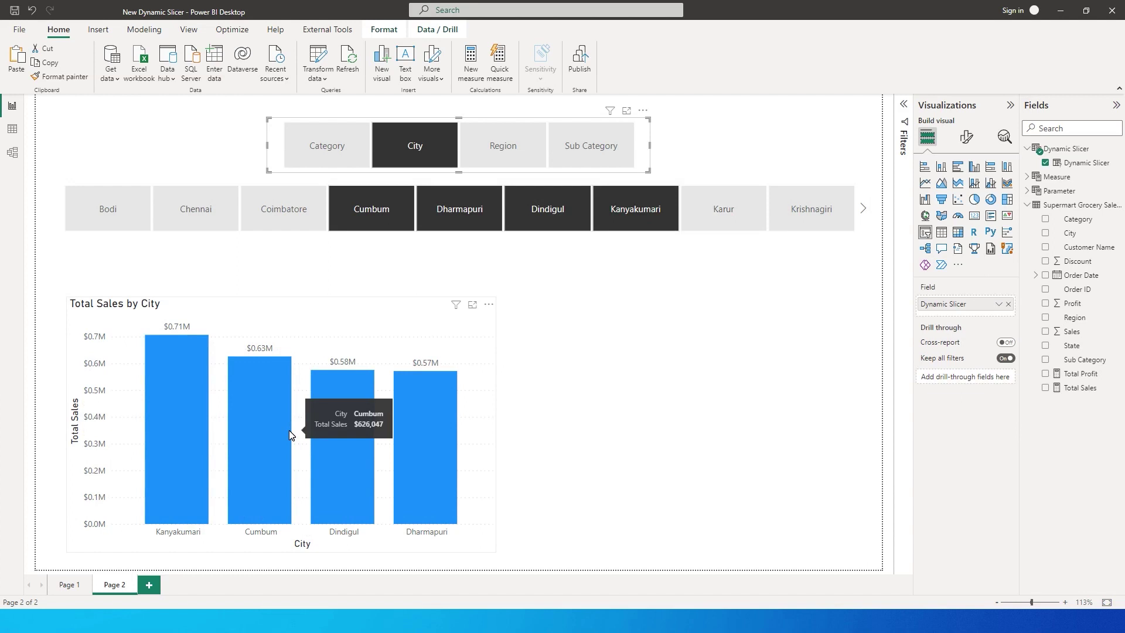
# Move the column chart to the middle of the page beneath the two slicers.
pyautogui.click(311, 326)
pyautogui.moveTo(311, 326); pyautogui.dragTo(495, 294)
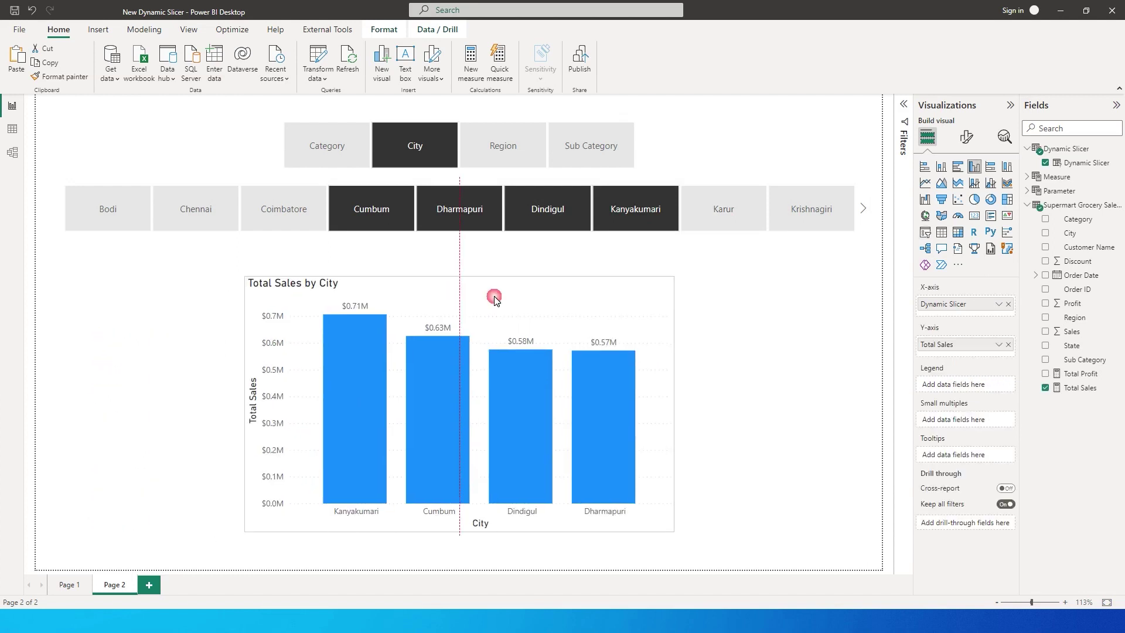
pyautogui.moveTo(508, 360)
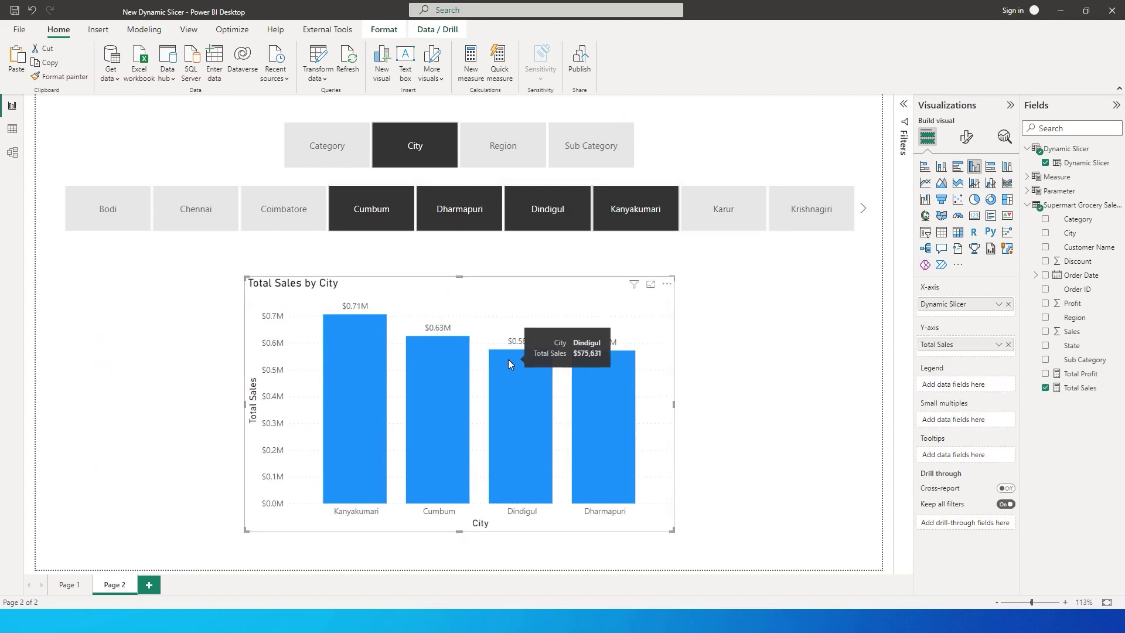
# Switch the field slicer to Sub Category and filter to Cakes, Chicken, Edible Oil & Ghee, Fish and Fresh Fruits.
pyautogui.click(578, 149)
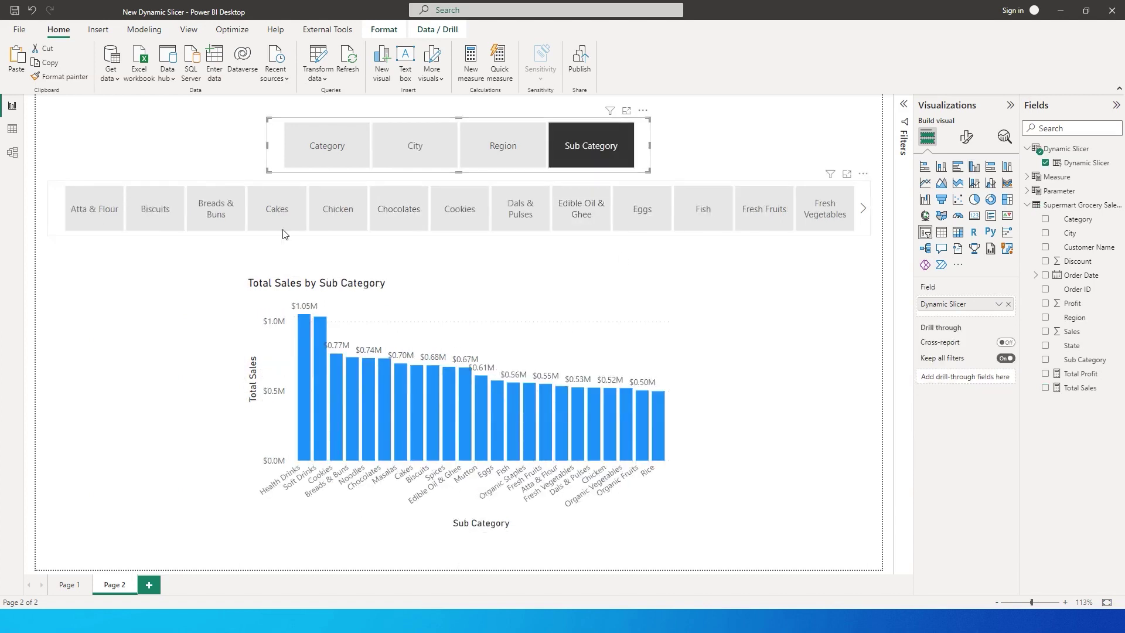
pyautogui.click(302, 215)
pyautogui.click(338, 211)
pyautogui.click(581, 210)
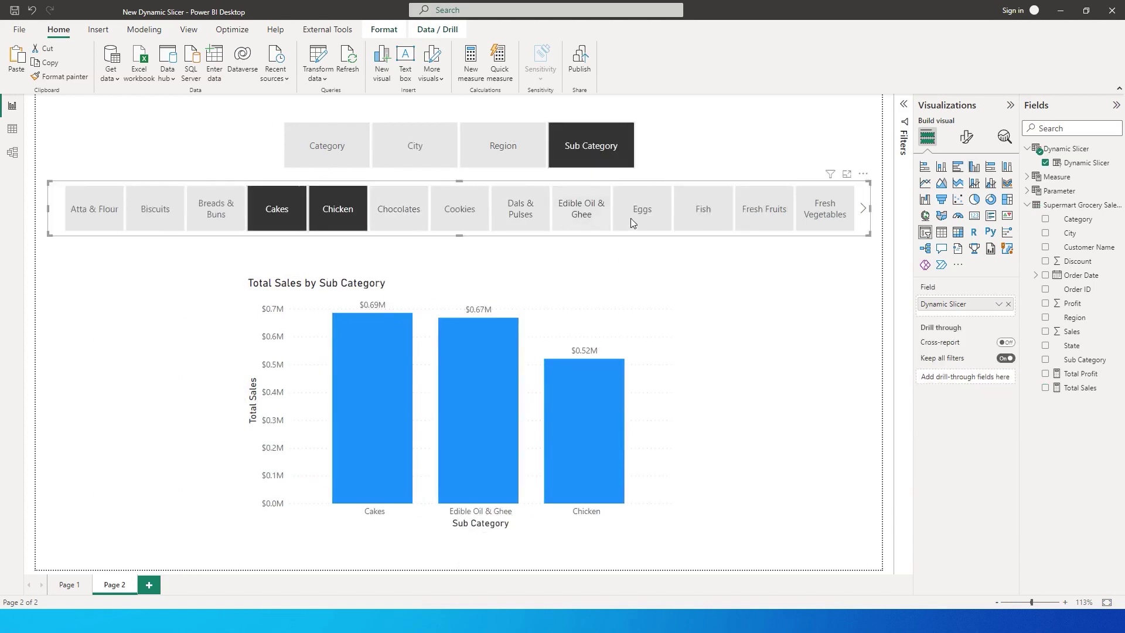
pyautogui.click(703, 211)
pyautogui.click(760, 210)
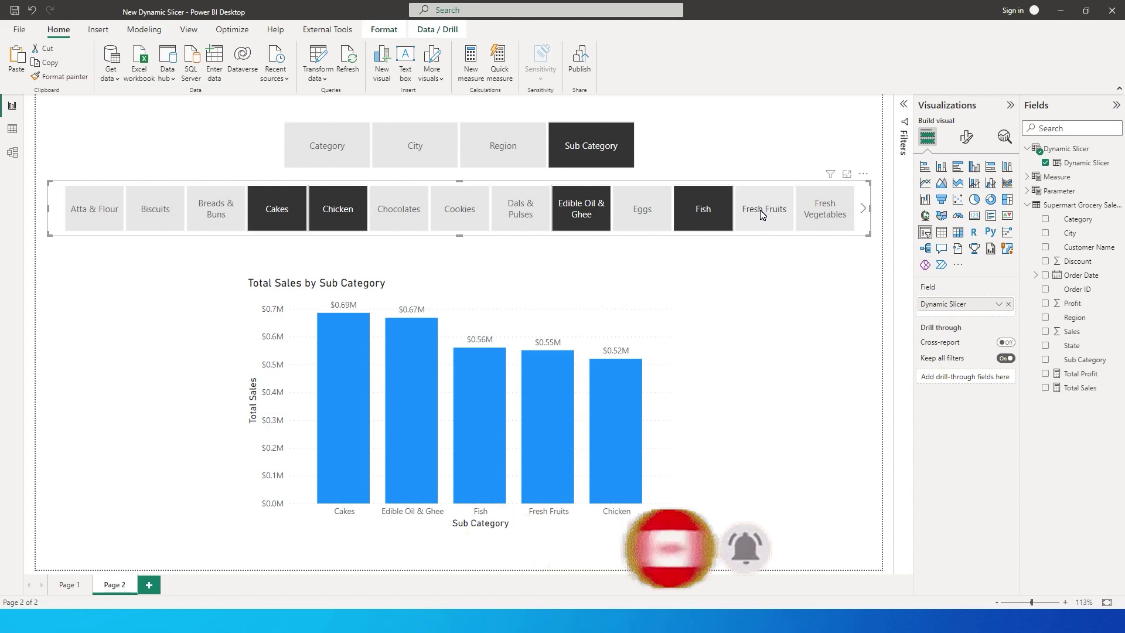
pyautogui.click(762, 212)
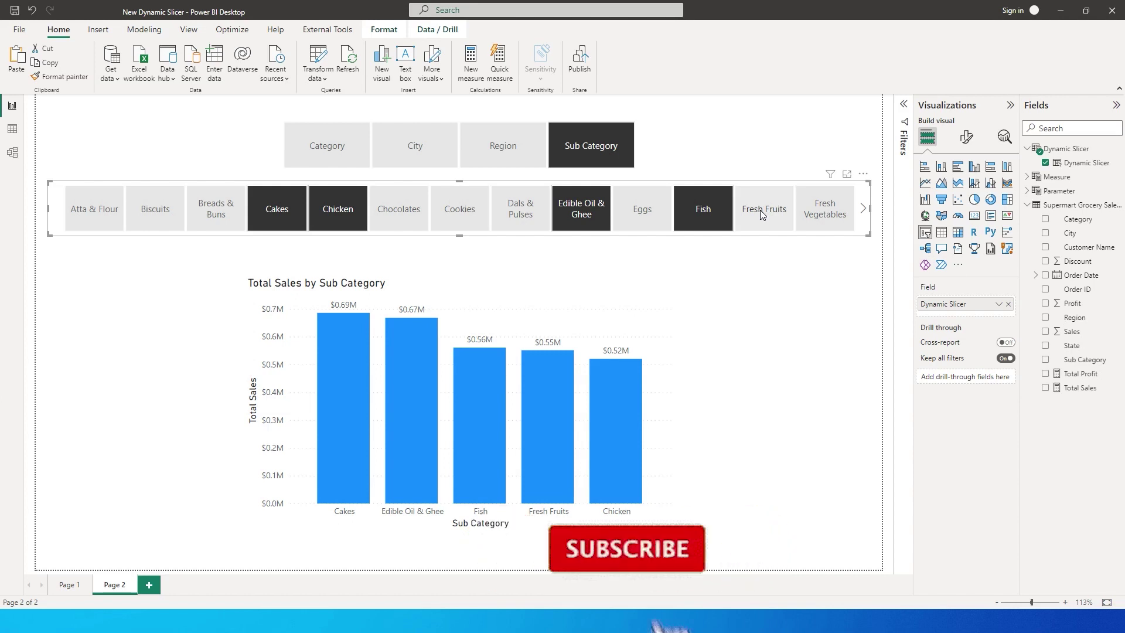
# Move the column chart to the left half of the page, just below the values slicer, and deselect it.
pyautogui.click(551, 310)
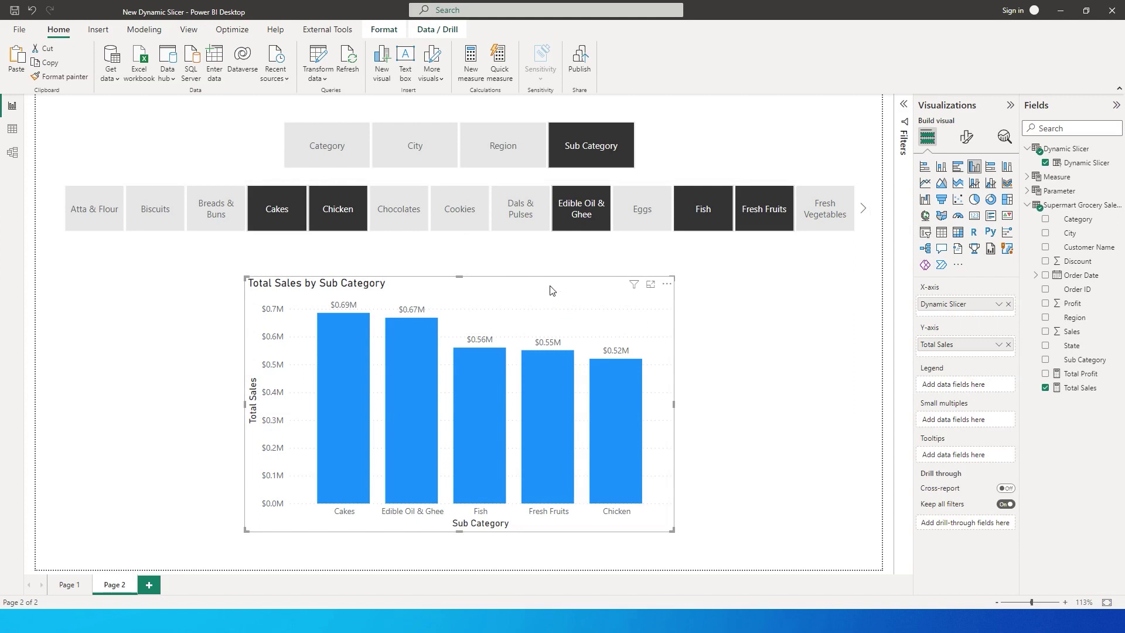
pyautogui.moveTo(518, 305); pyautogui.dragTo(359, 293)
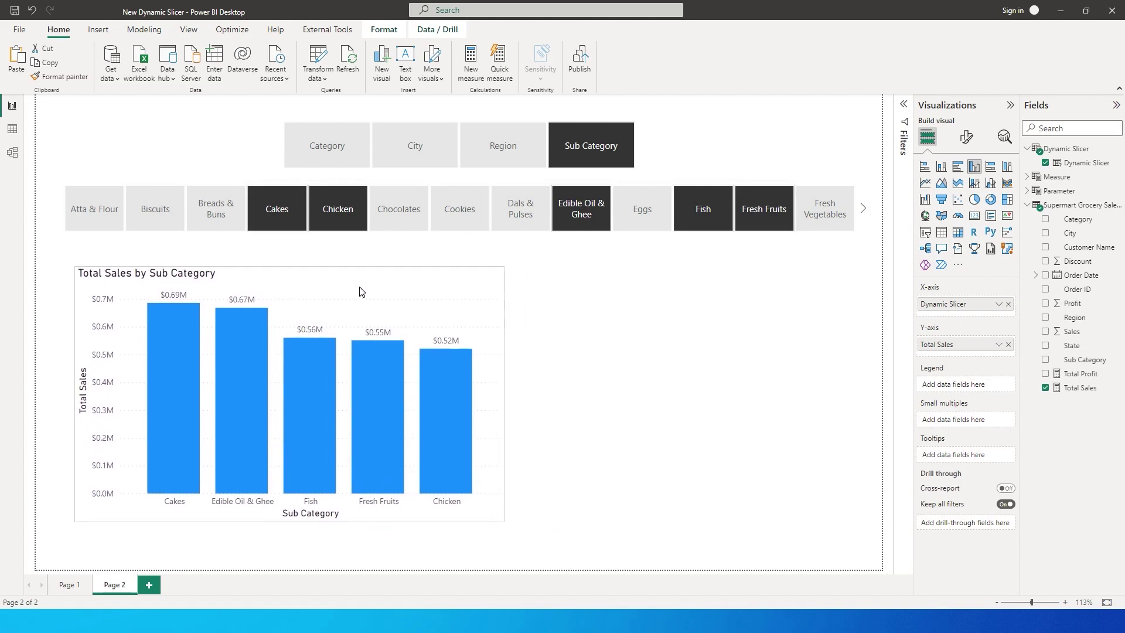
pyautogui.click(632, 313)
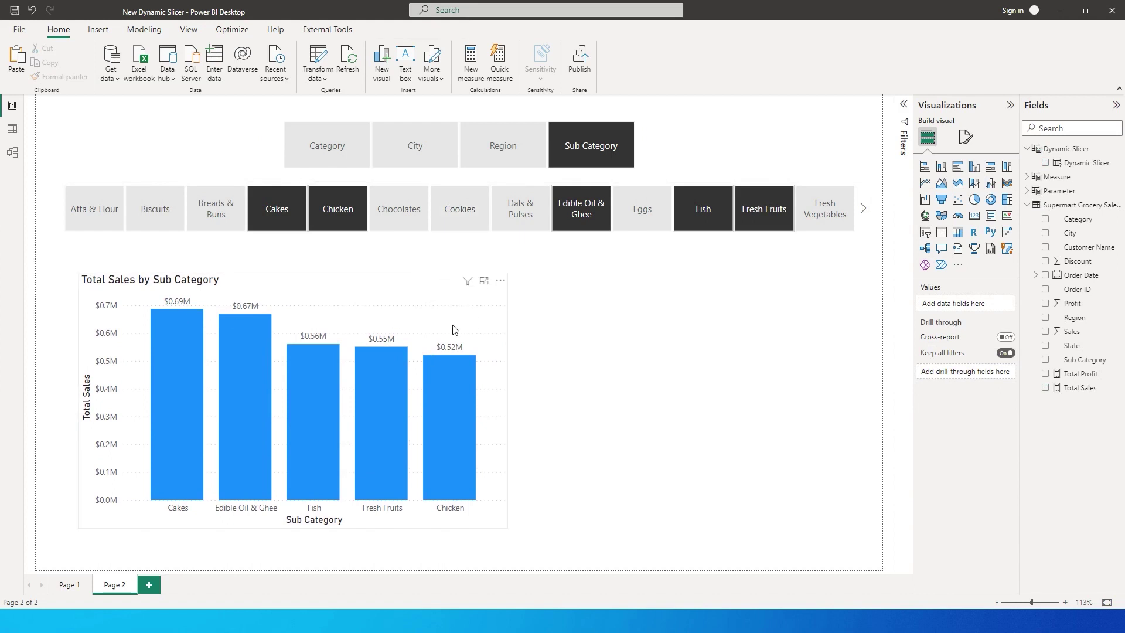
pyautogui.moveTo(340, 348)
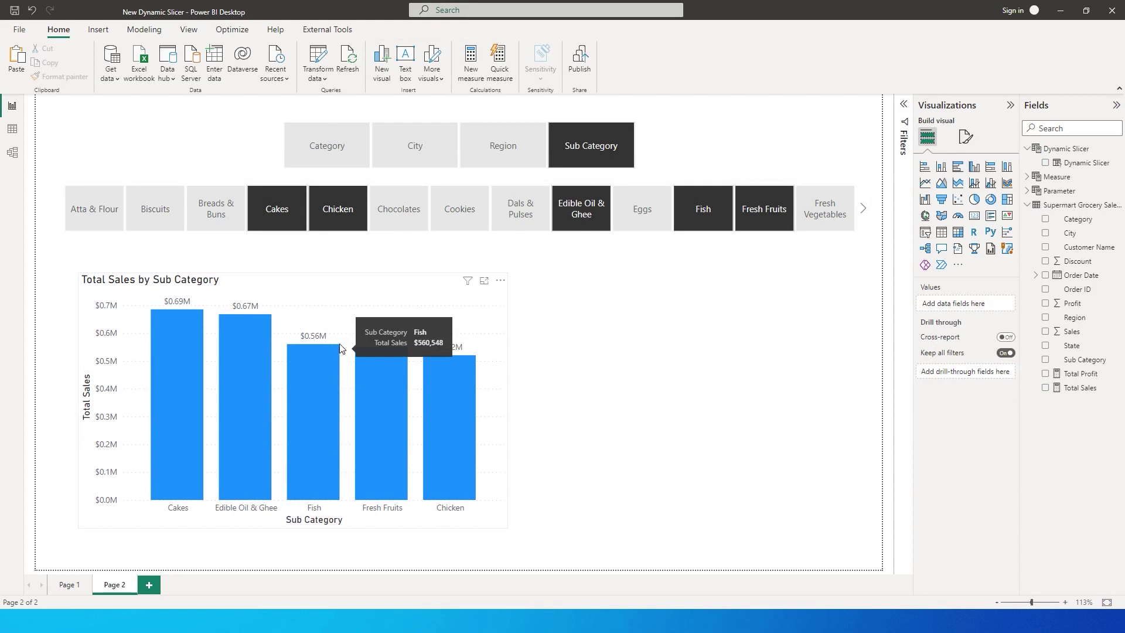
# Start a new fields parameter containing Total Profit and Total Sales from the Supermart Grocery Sales table.
pyautogui.click(153, 30)
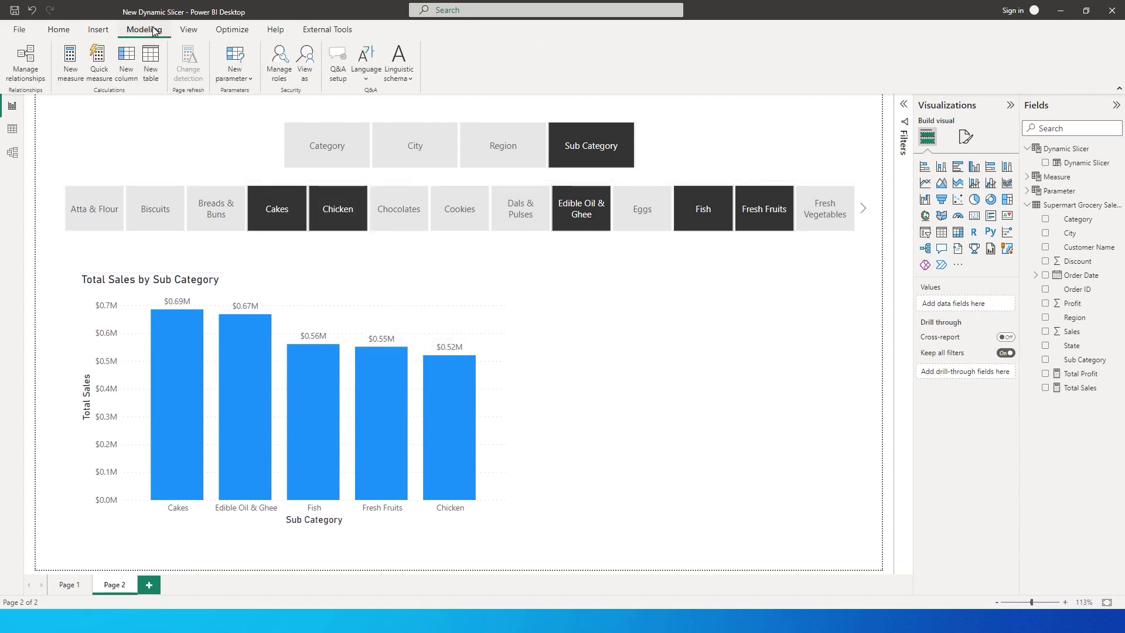
pyautogui.click(247, 83)
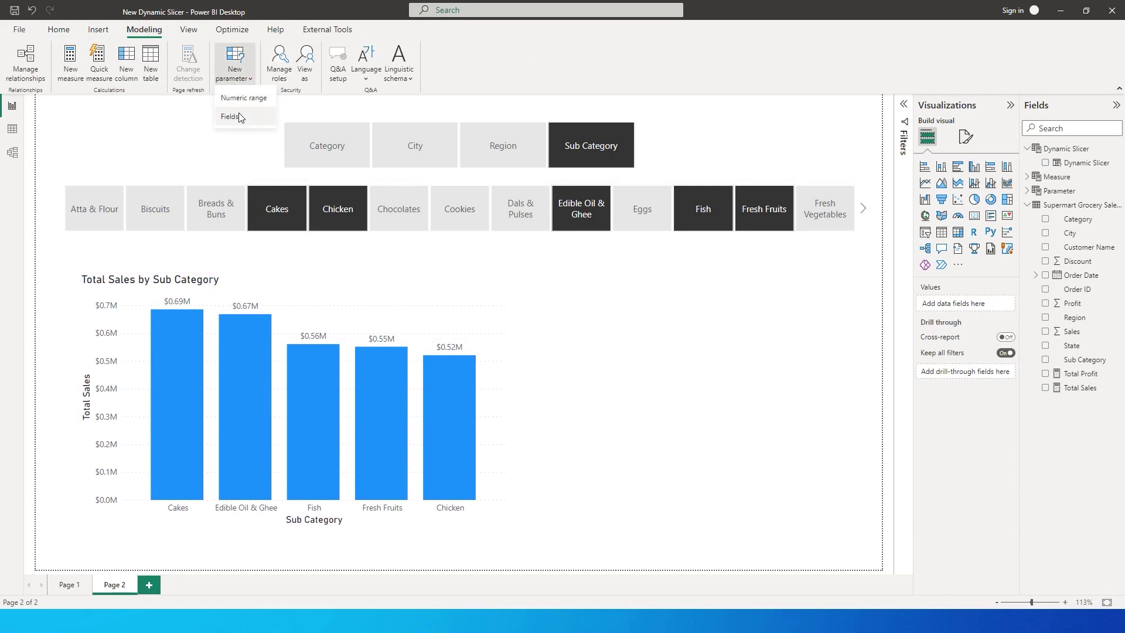
pyautogui.click(238, 117)
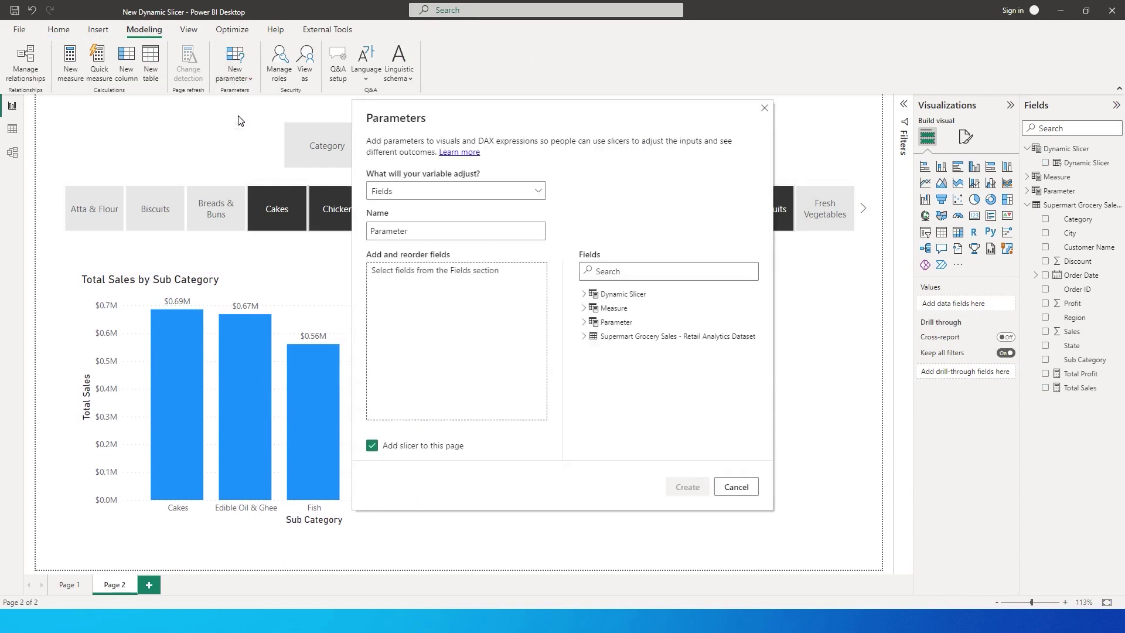
pyautogui.click(585, 336)
pyautogui.scroll(-2, 656, 398)
pyautogui.click(614, 439)
pyautogui.click(614, 452)
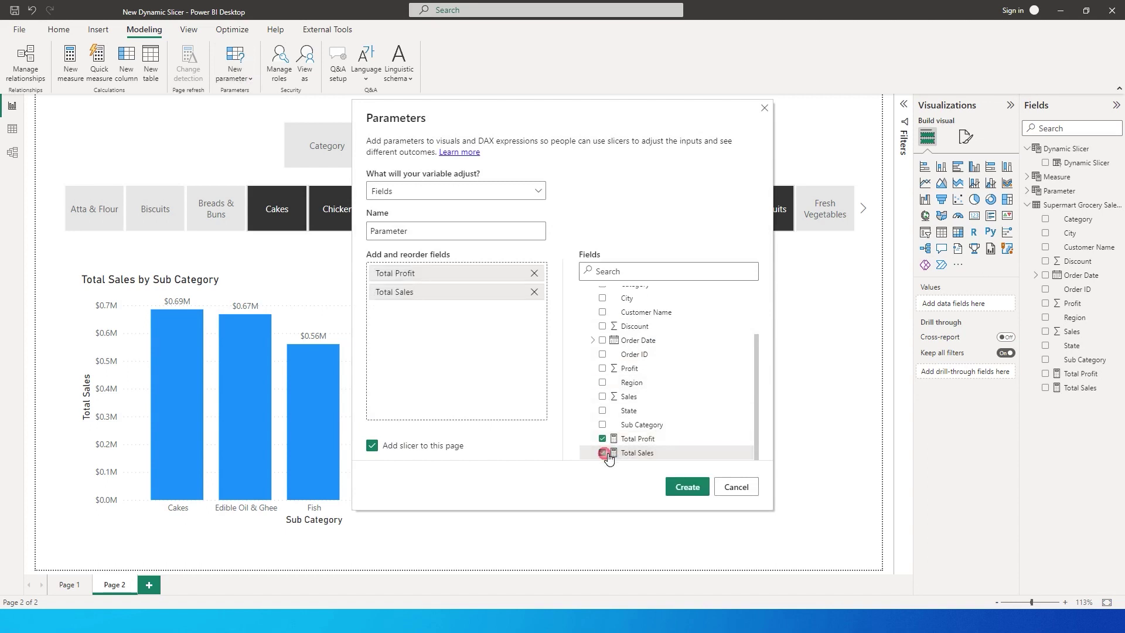
# Name the parameter "Sales / Profit" and create it with a slicer on this page.
pyautogui.moveTo(410, 231); pyautogui.dragTo(339, 230)
pyautogui.write('Sales / Profir')
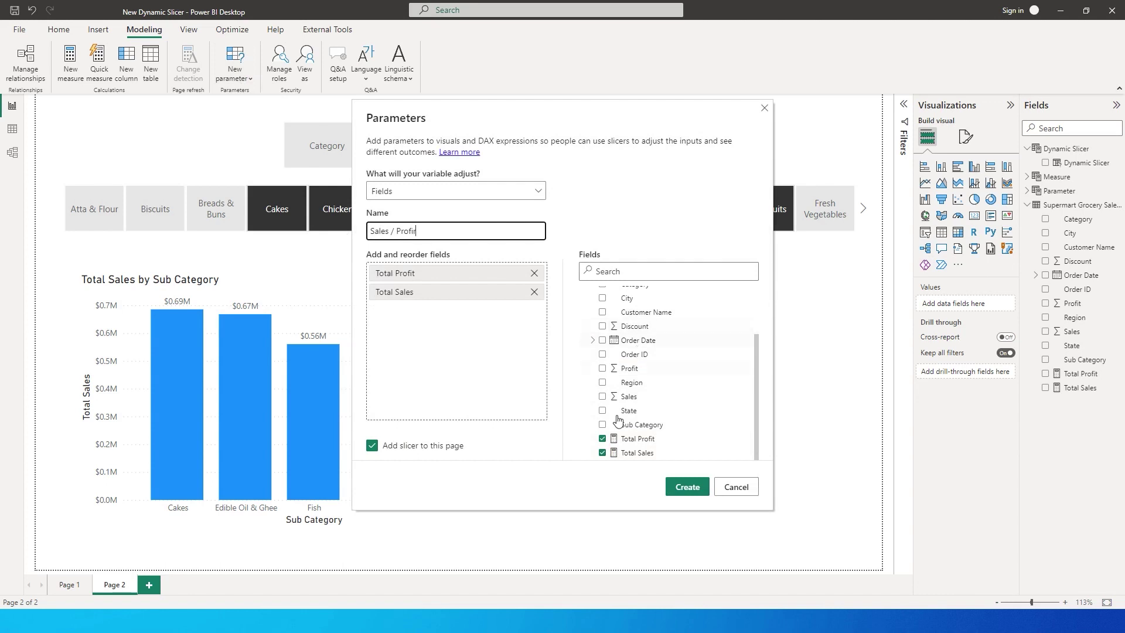
pyautogui.click(687, 487)
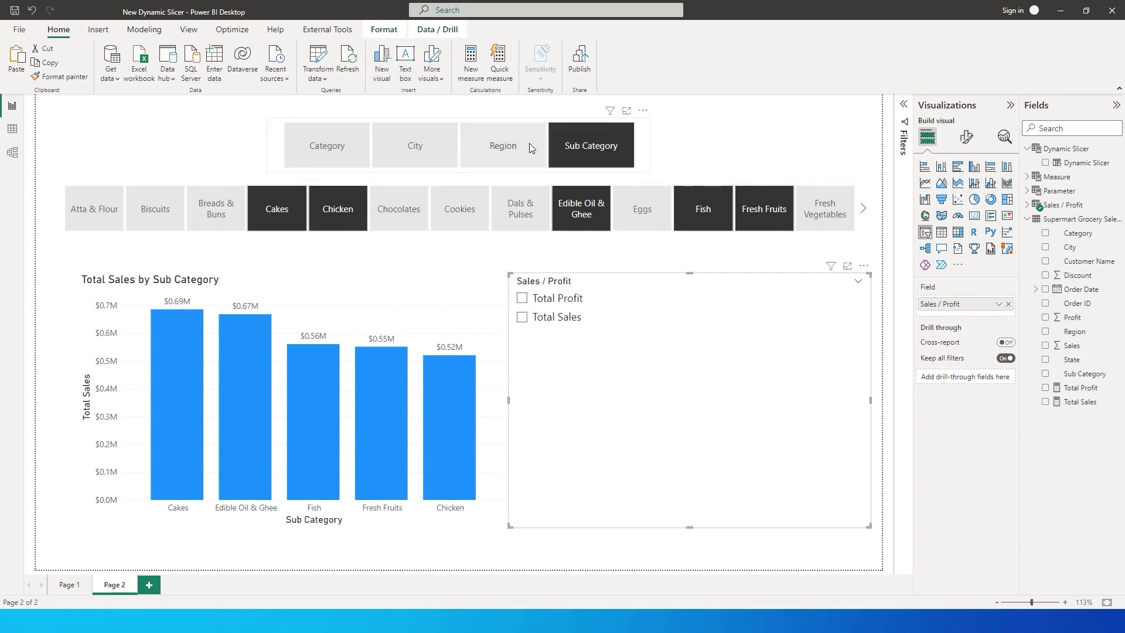
# Copy the field slicer's formatting onto the Sales / Profit slicer and shrink it to a strip below the values slicer, right of the chart.
pyautogui.click(523, 120)
pyautogui.click(59, 76)
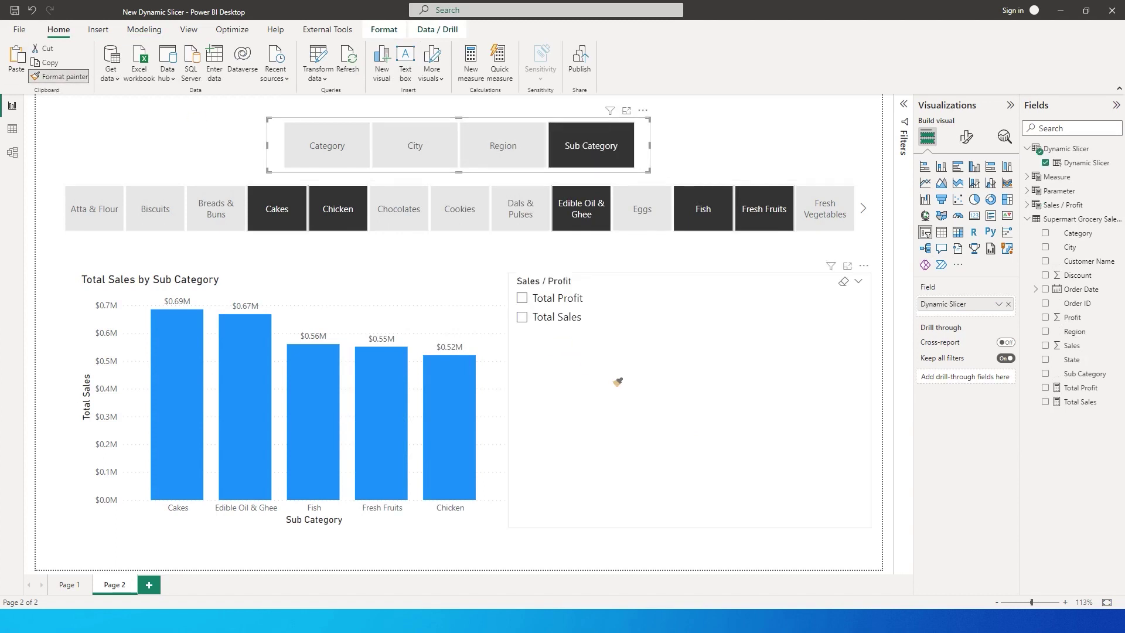
pyautogui.click(613, 379)
pyautogui.moveTo(869, 526); pyautogui.dragTo(748, 301)
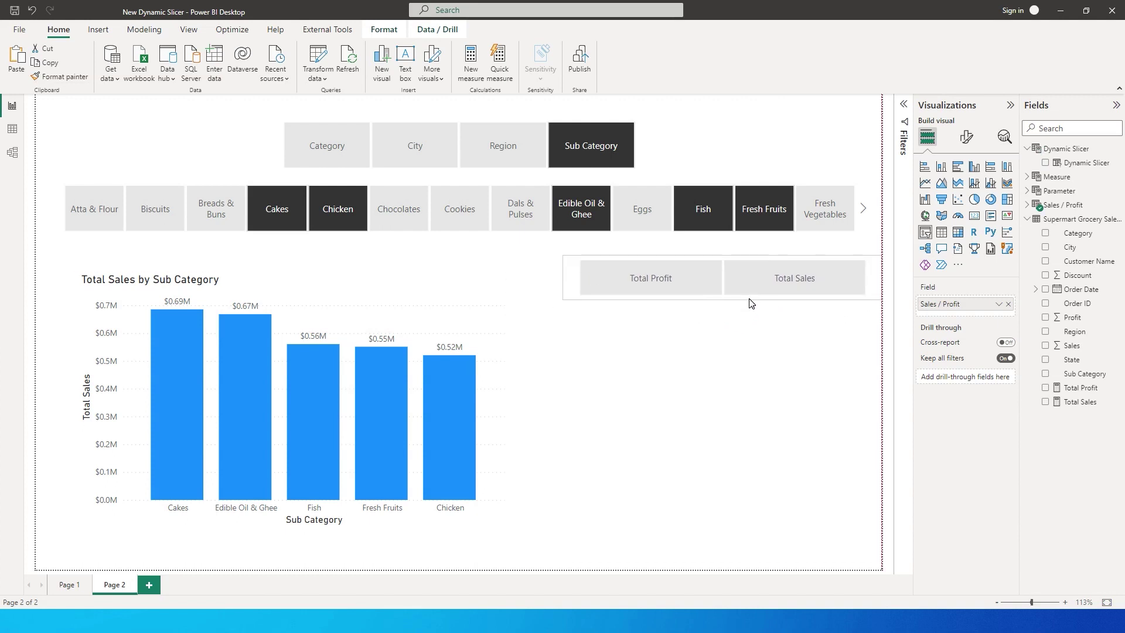
pyautogui.click(606, 432)
# Replace Total Sales on the column chart's Y-axis with the Sales / Profit parameter field.
pyautogui.click(380, 341)
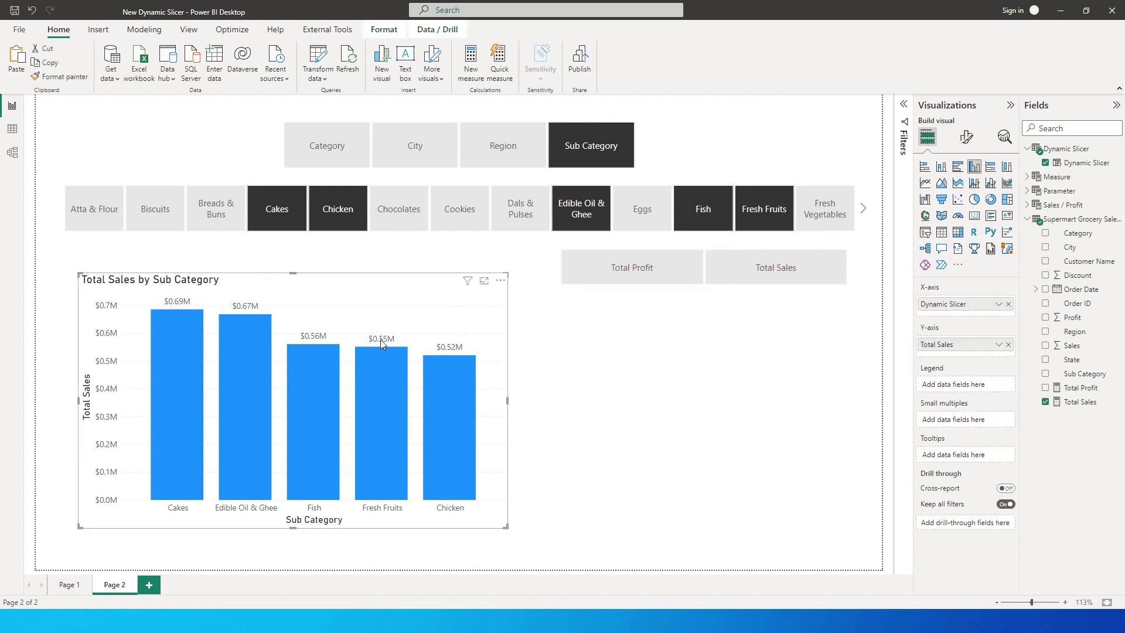
pyautogui.click(1009, 345)
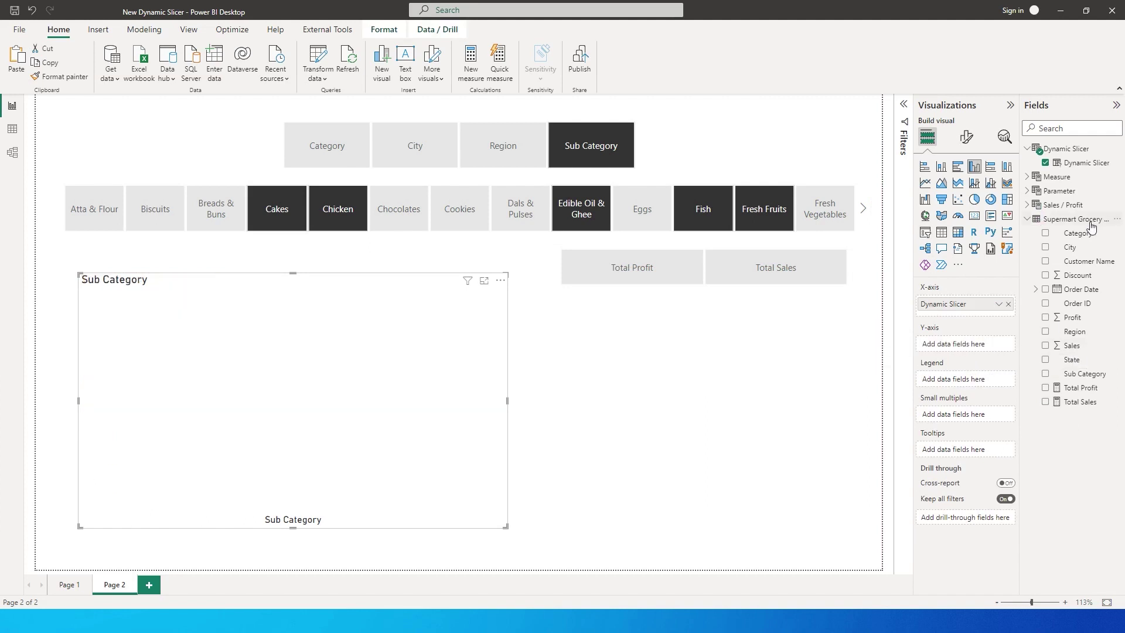
pyautogui.click(1035, 205)
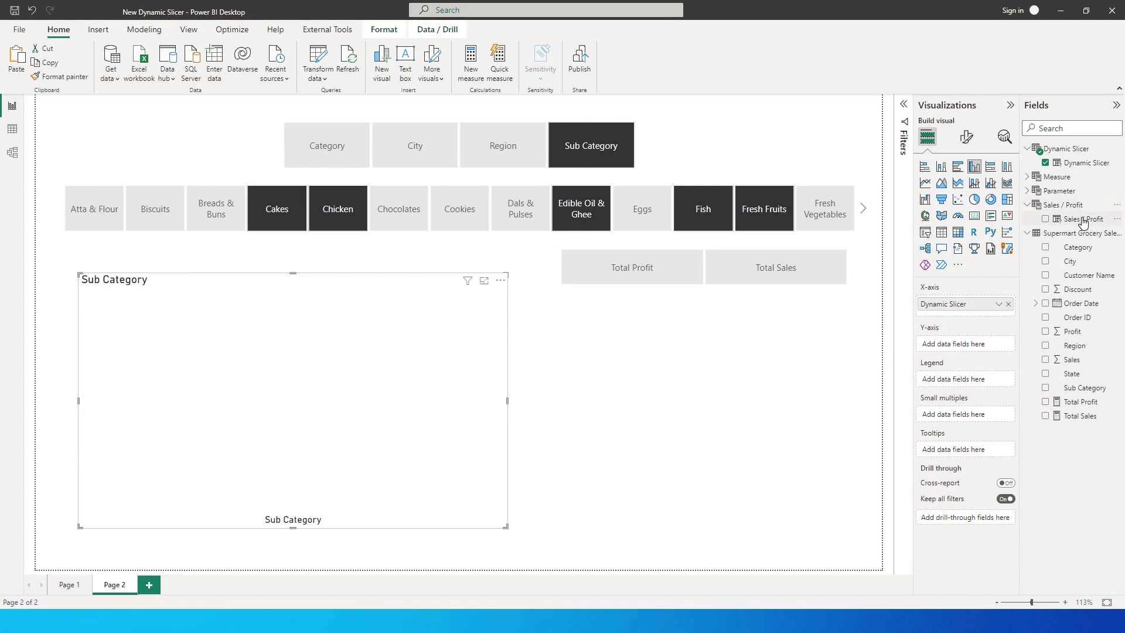
pyautogui.moveTo(1088, 224); pyautogui.dragTo(980, 347)
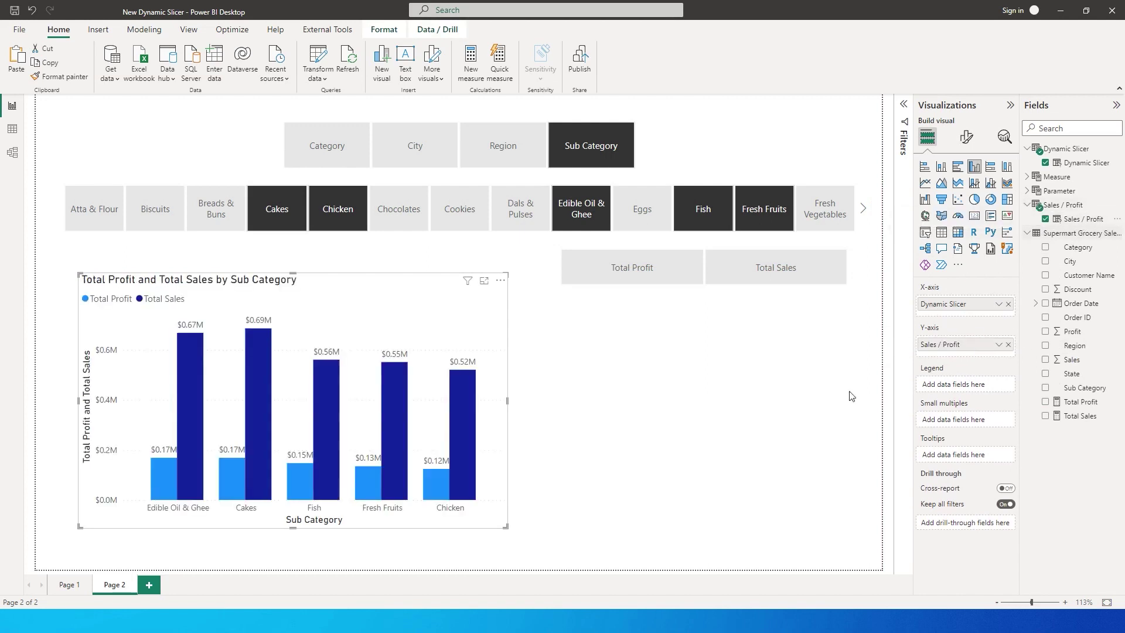
# Try the Sales / Profit slicer with Total Profit alone and Total Sales alone, and leave both measures selected.
pyautogui.click(638, 263)
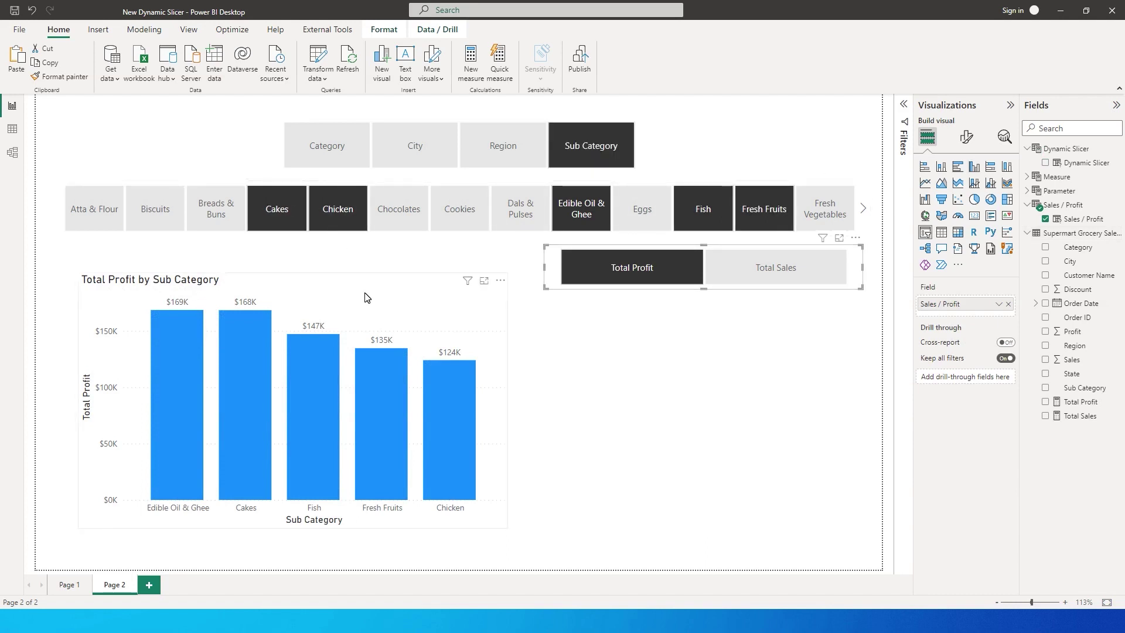
pyautogui.click(790, 272)
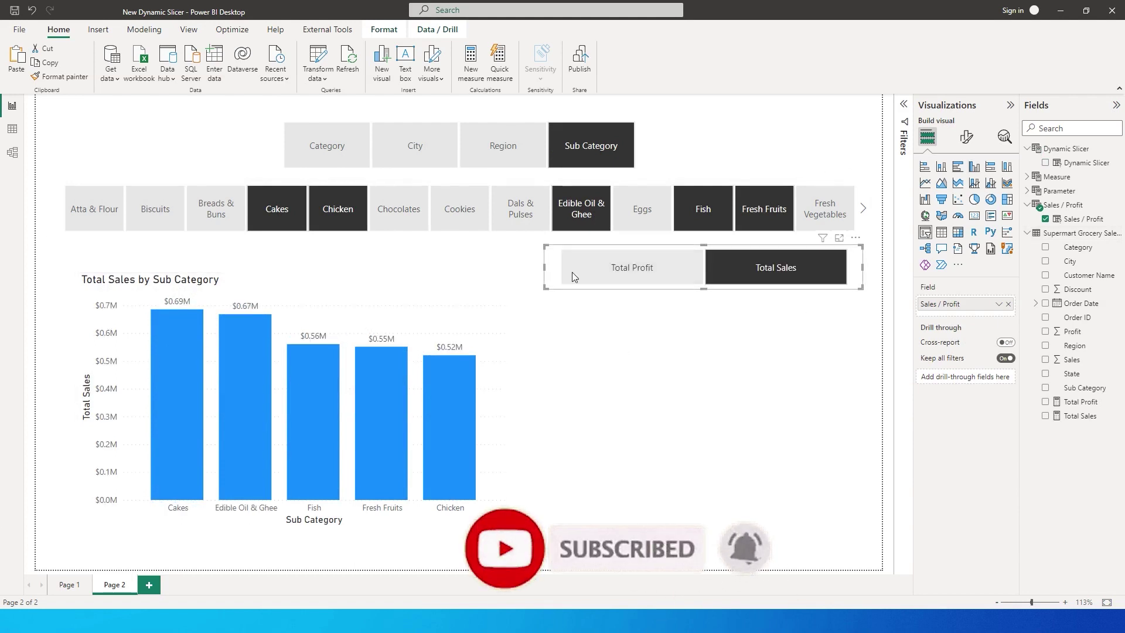
pyautogui.click(639, 273)
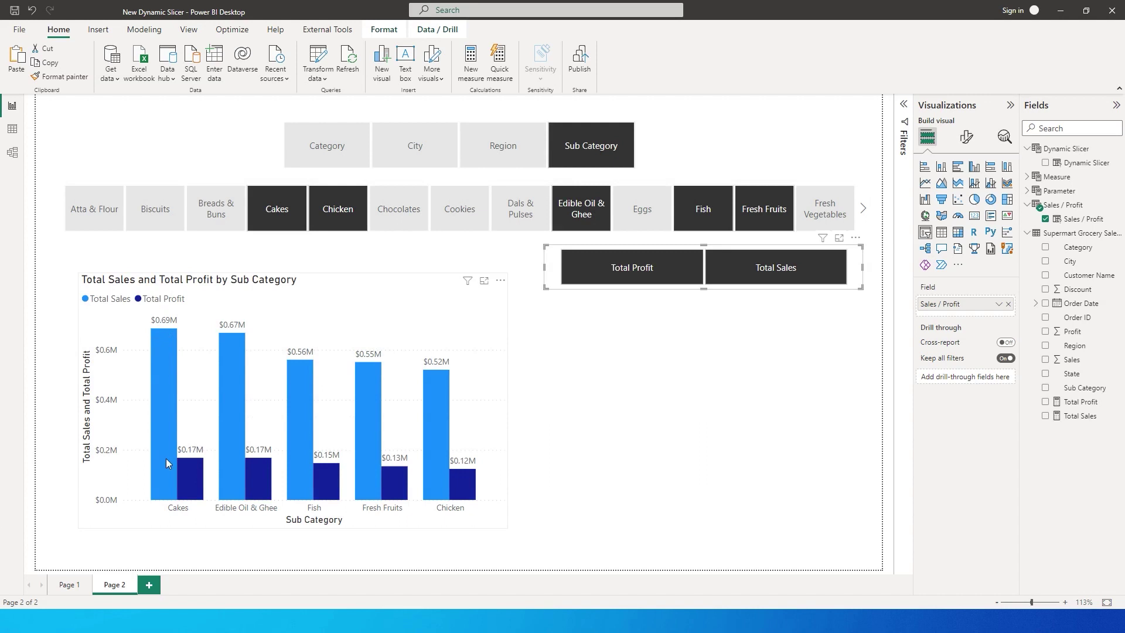
pyautogui.moveTo(203, 491)
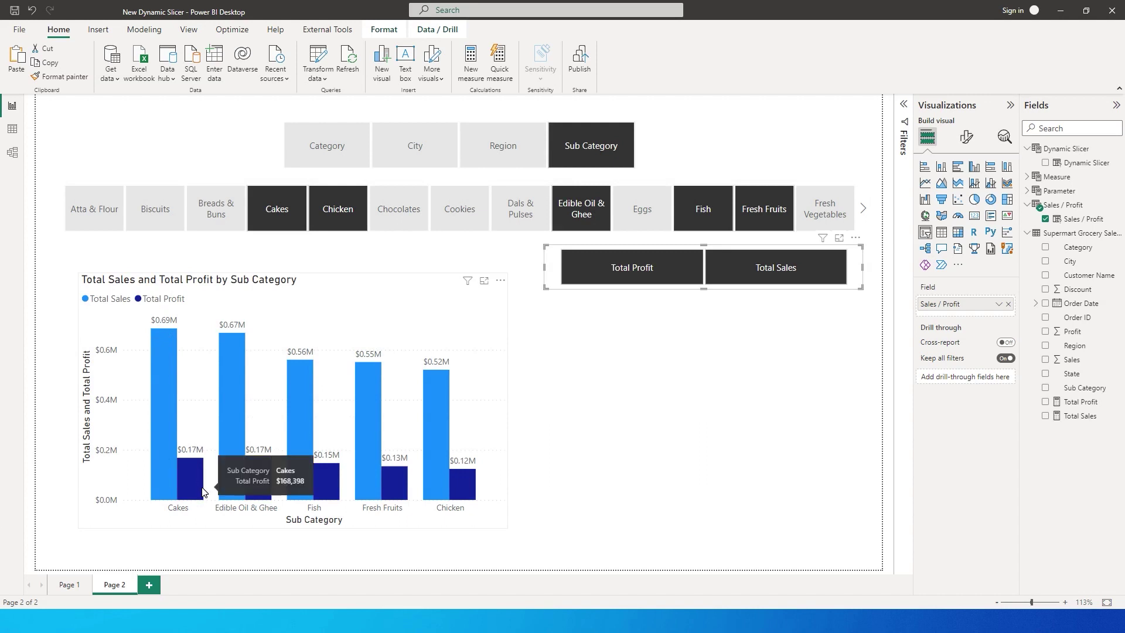